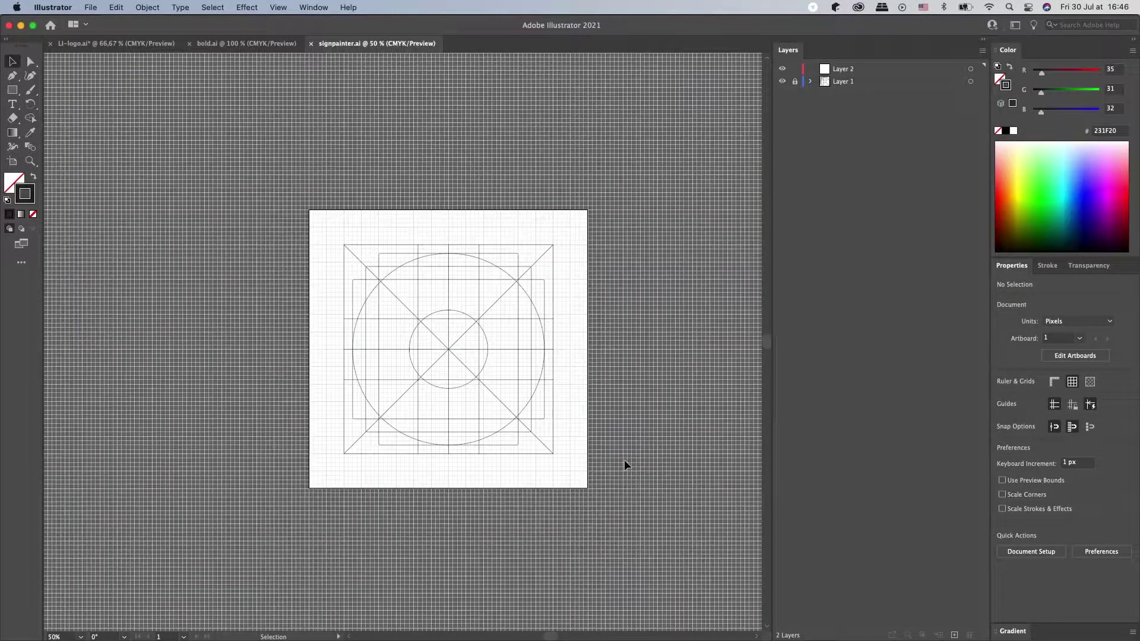
scroll(601, 447, up, 2)
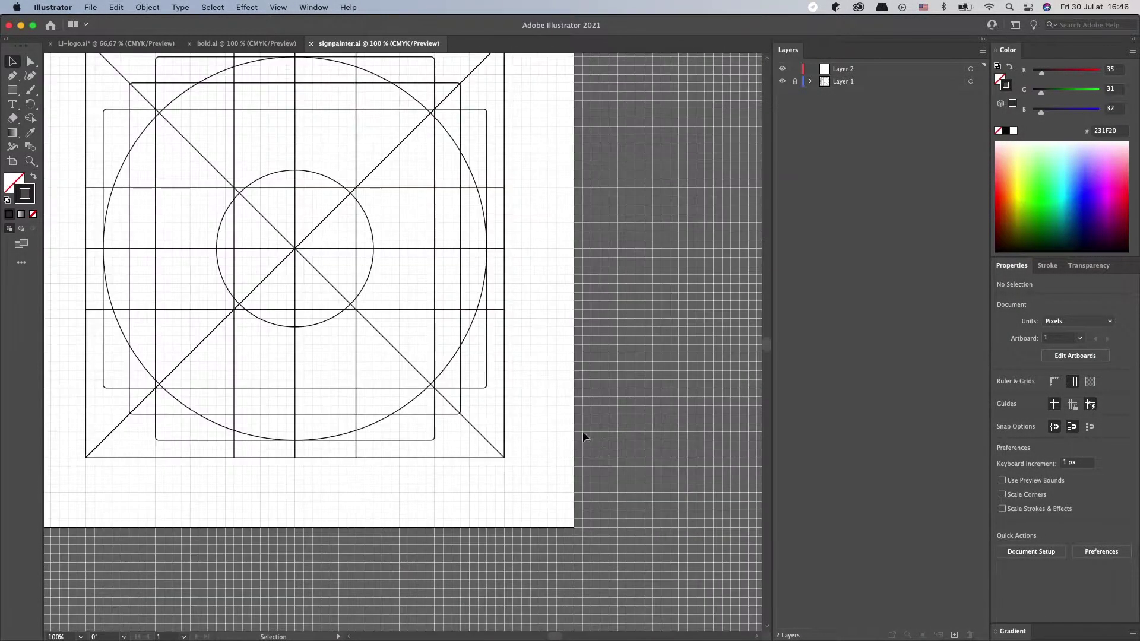
scroll(582, 431, down, 1)
Add placeholder 'Lorem ipsum' text and centre it on the artboard
drag(547, 412, 608, 425)
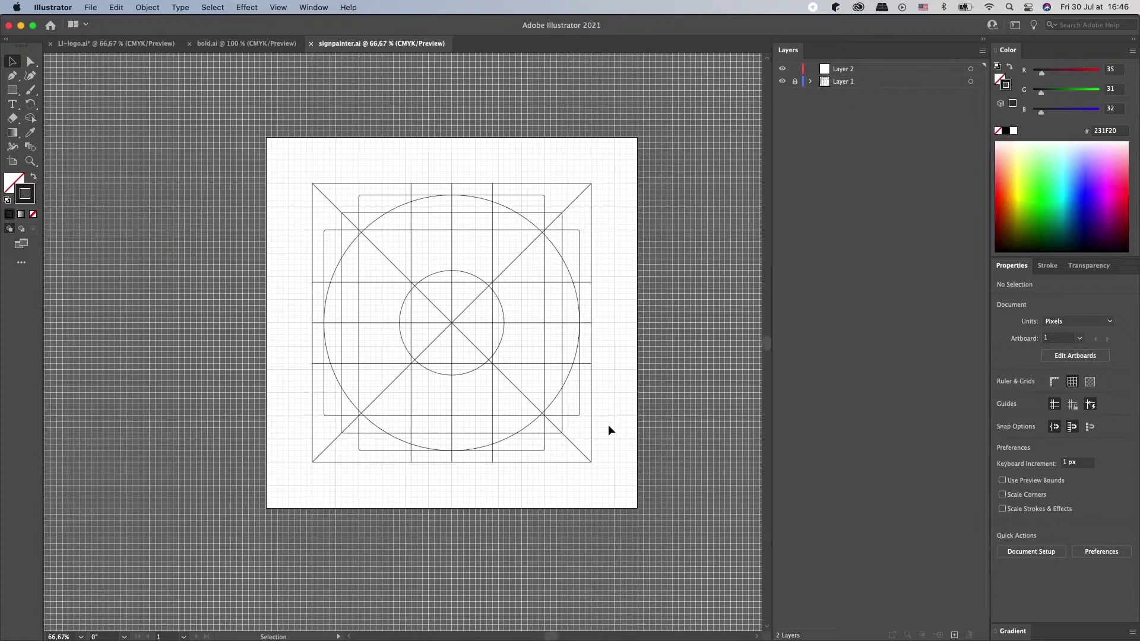
click(11, 104)
click(458, 326)
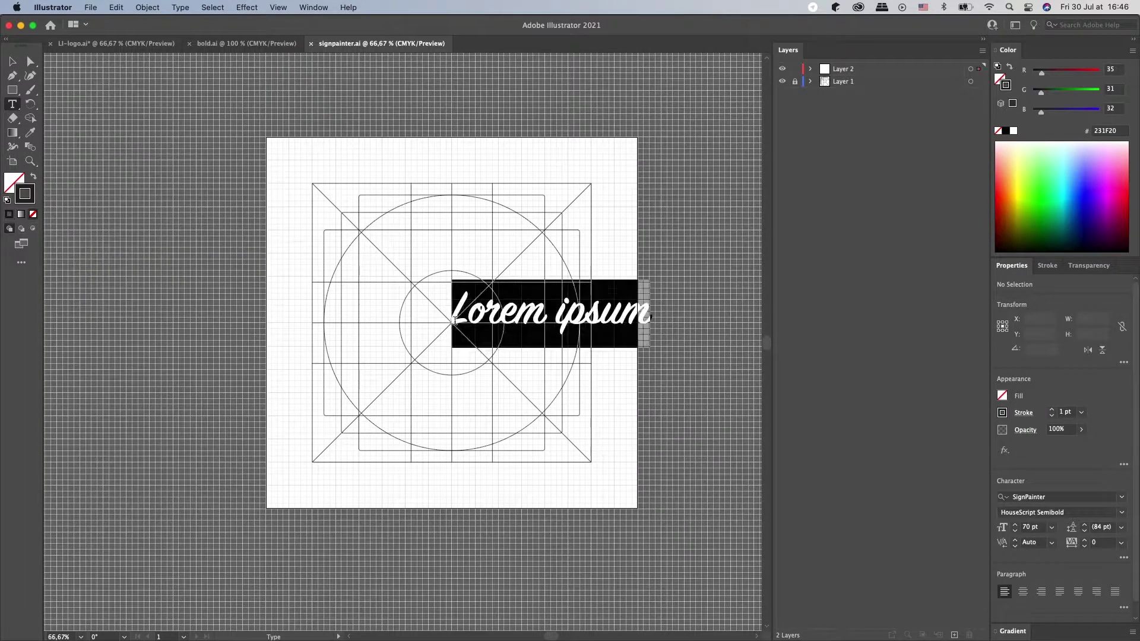
click(465, 316)
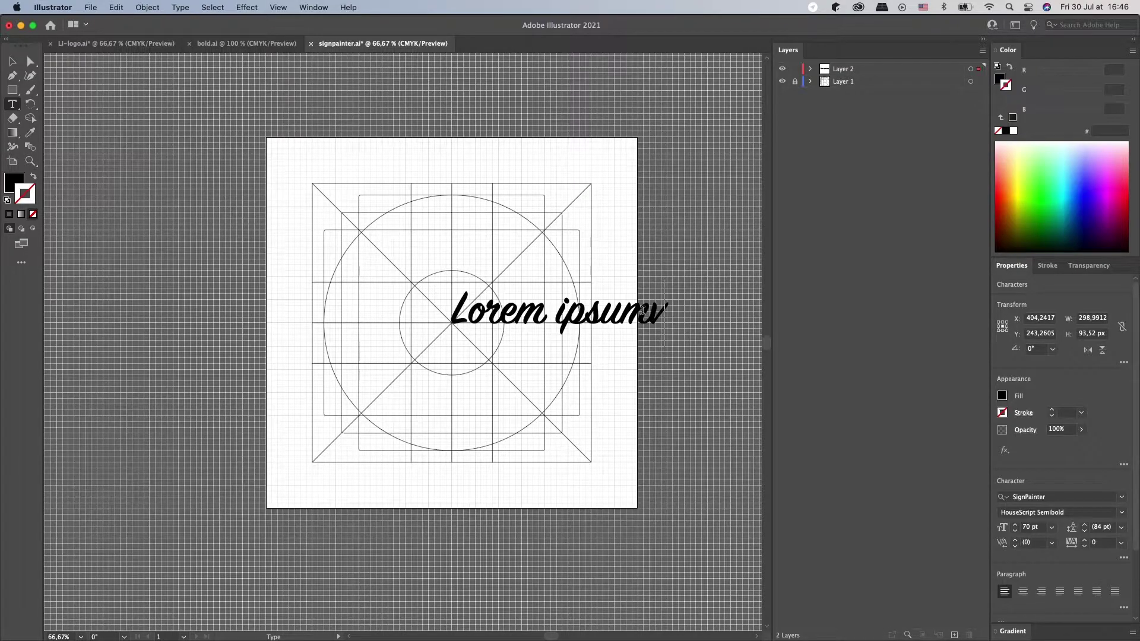
key(Escape)
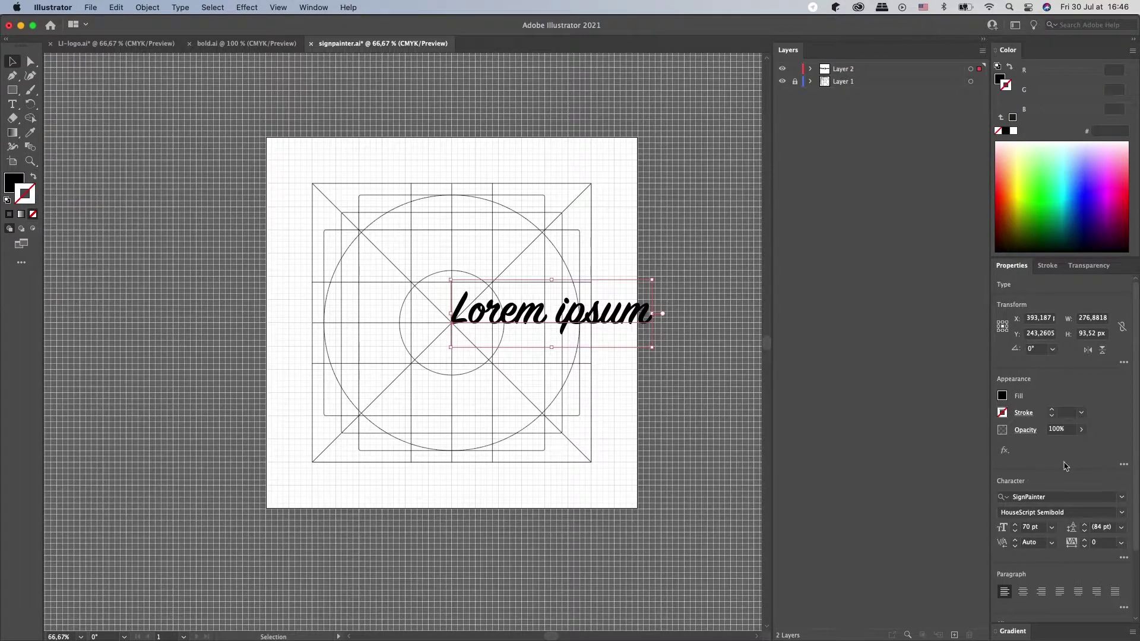
scroll(1063, 465, down, 3)
click(1043, 557)
click(1096, 559)
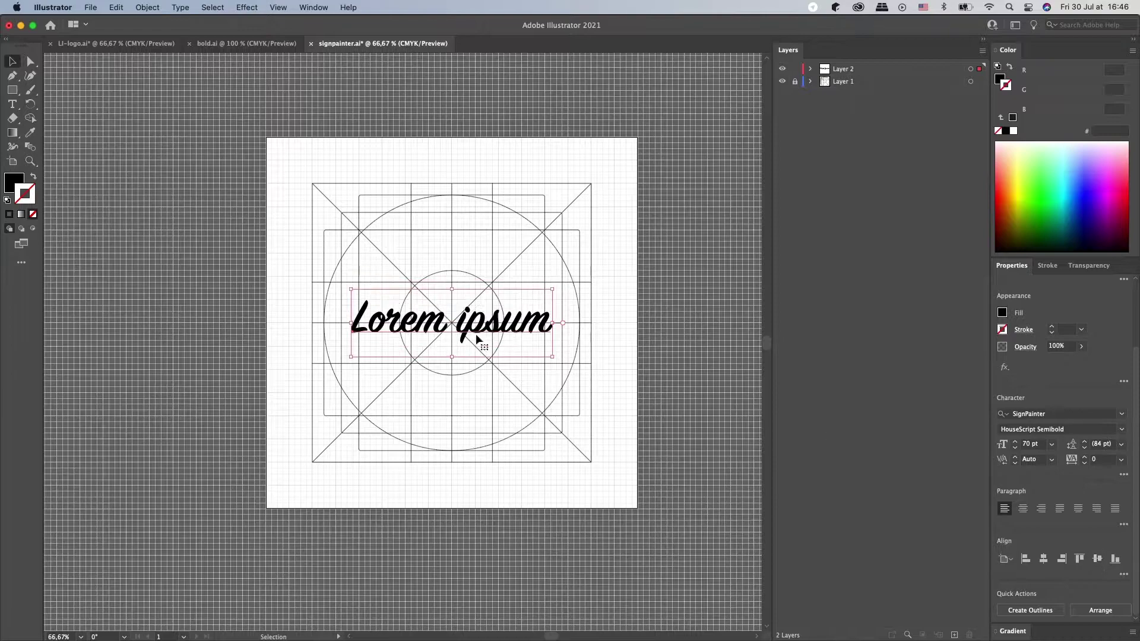
Enlarge the lettering to 100 pt and recentre it horizontally and vertically
click(1014, 443)
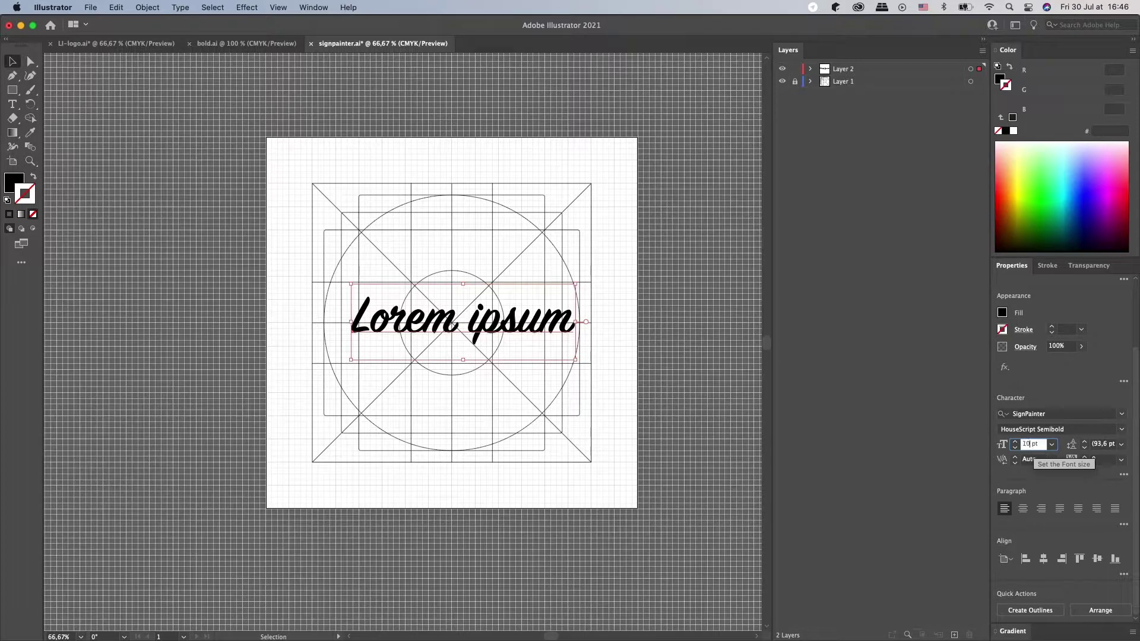
text(100)
key(Return)
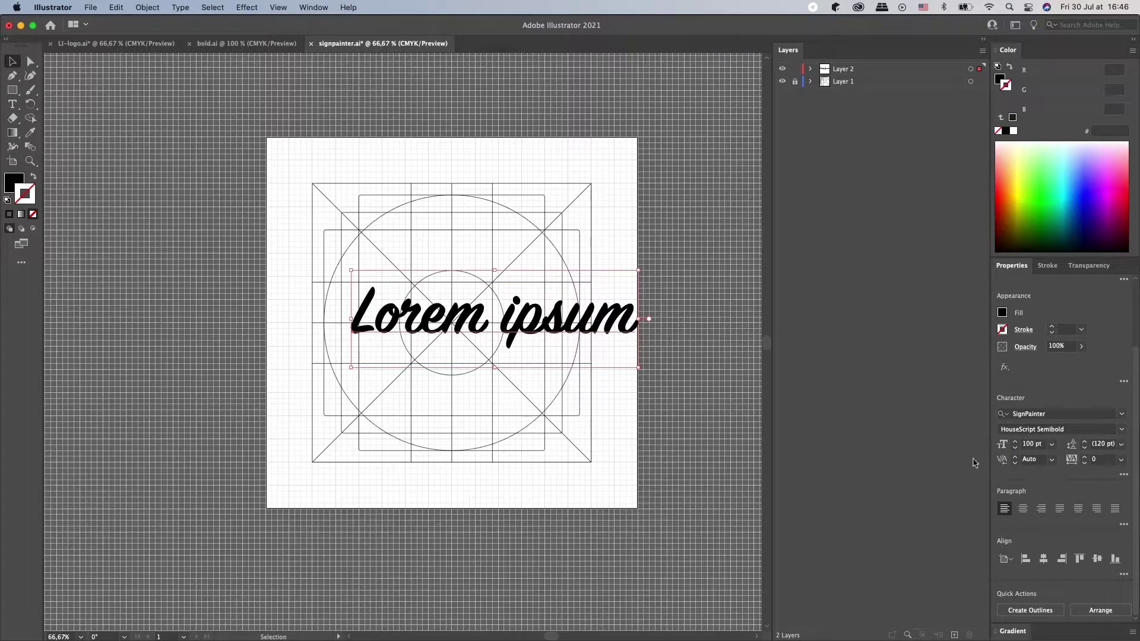
click(1043, 558)
click(1093, 563)
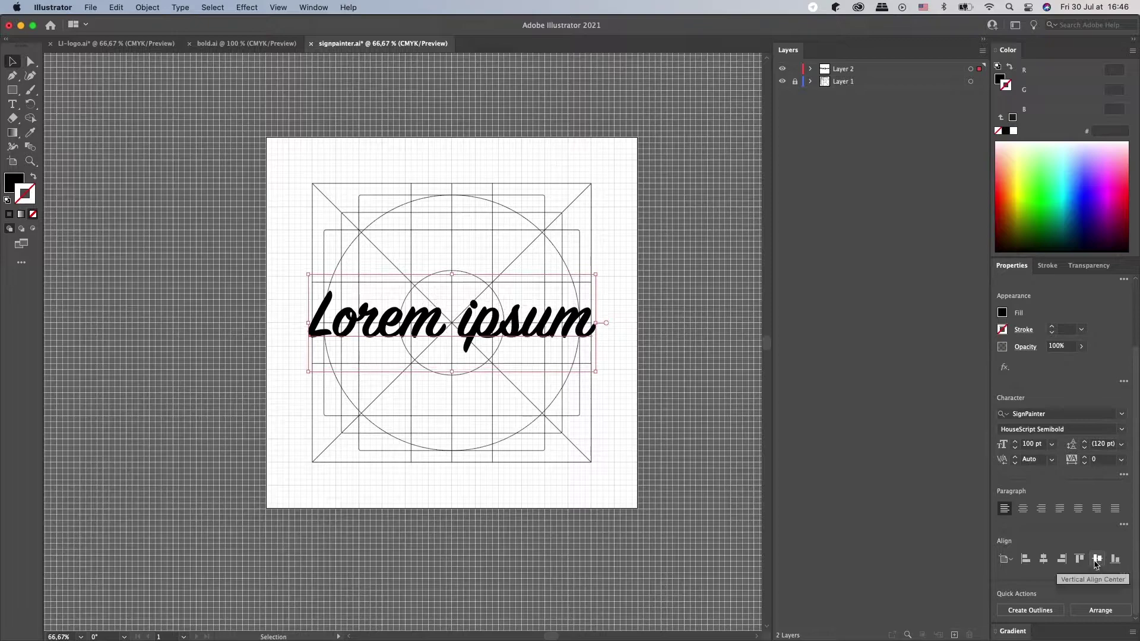
click(608, 359)
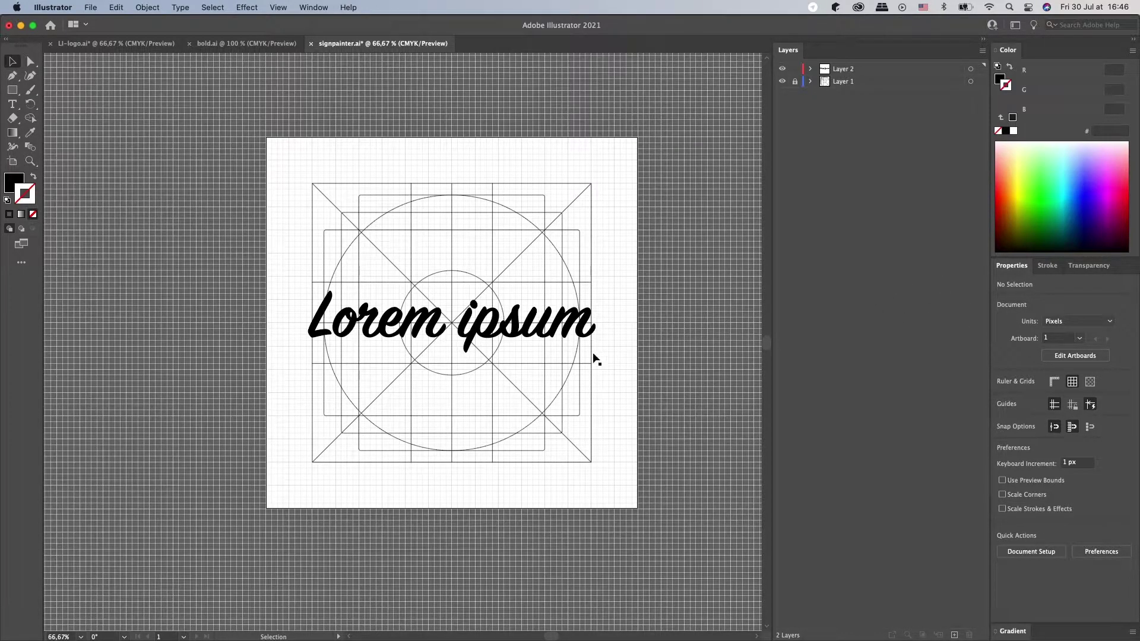
Convert the selected Lorem ipsum text to outlines
click(511, 352)
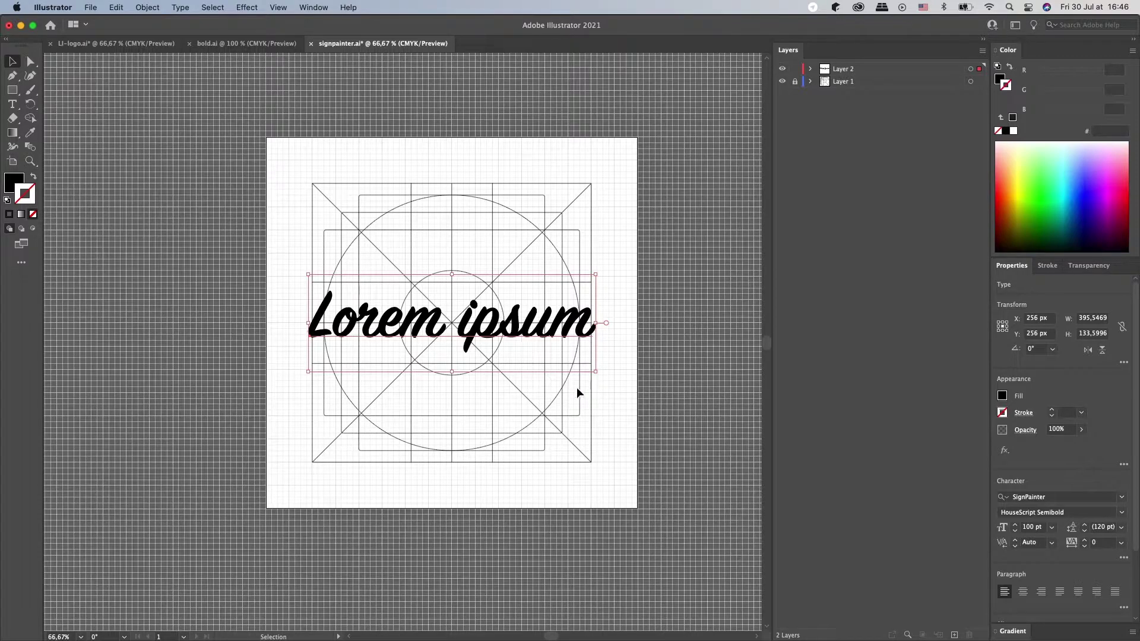
right_click(552, 329)
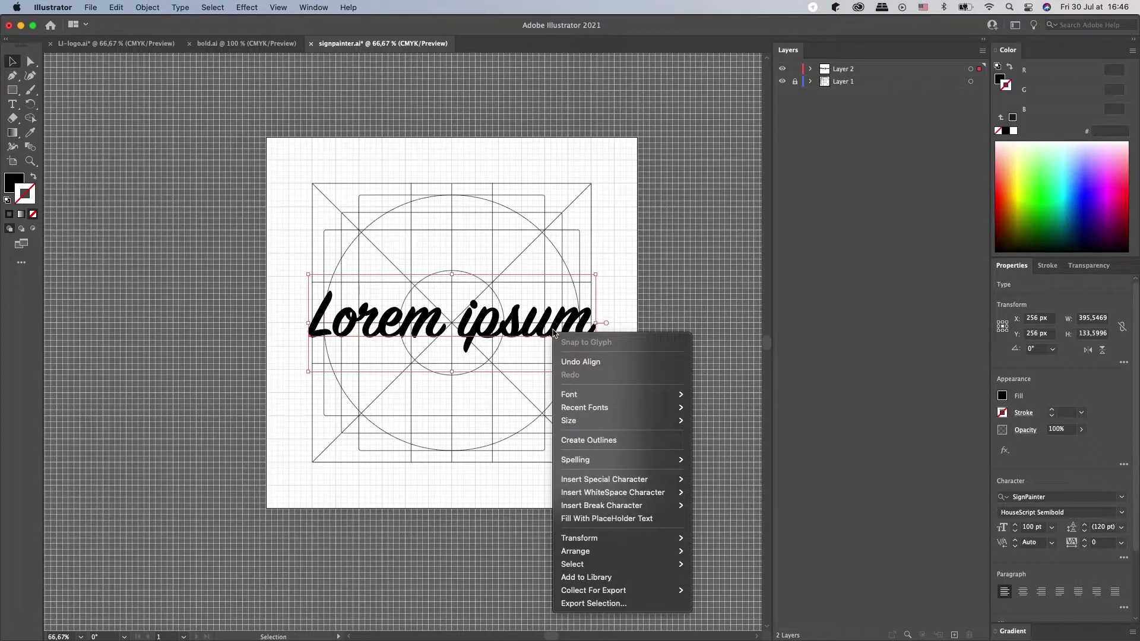
click(619, 440)
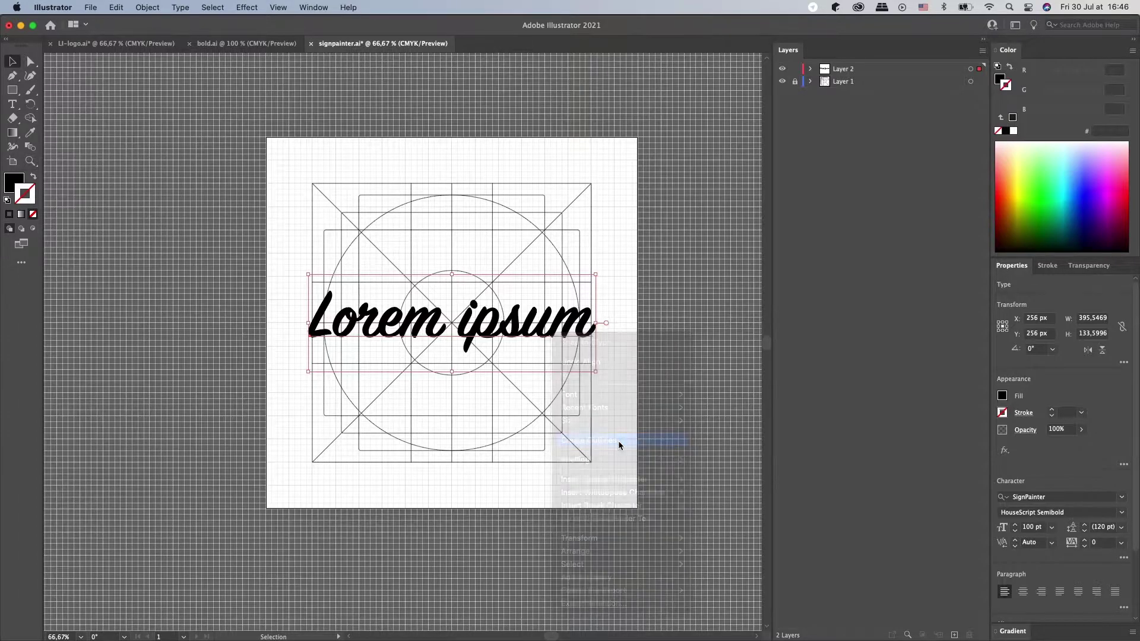
click(496, 387)
Inspect the outlined letters' anchor points with Direct Selection, then return to Selection
click(531, 329)
key(a)
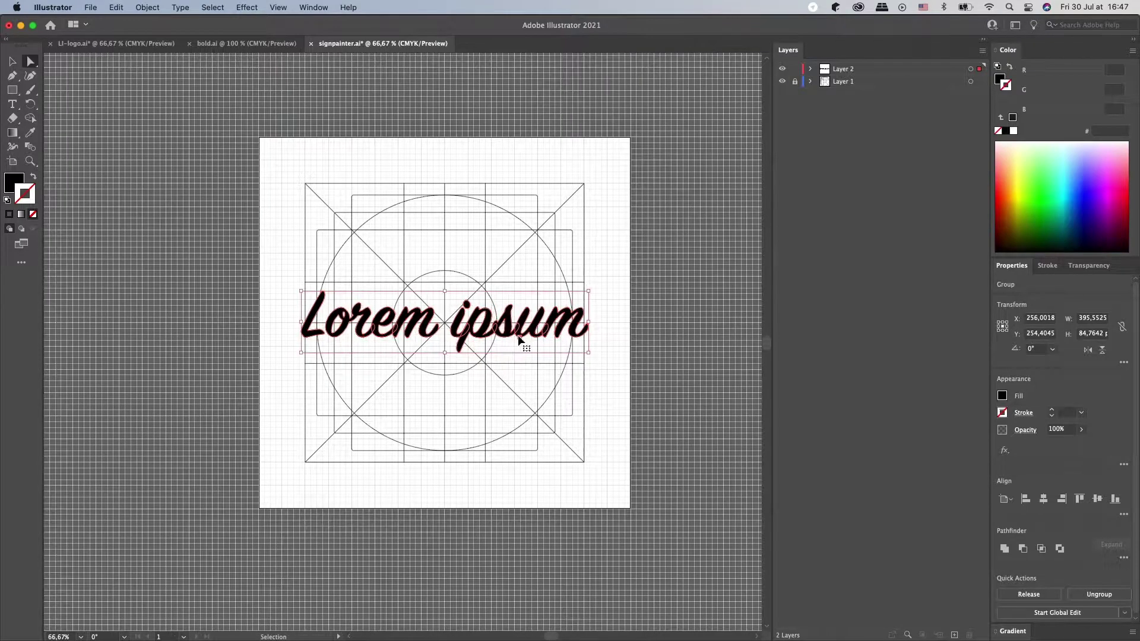
click(519, 368)
alt+scroll(520, 366, up, 4)
scroll(513, 365, up, 2)
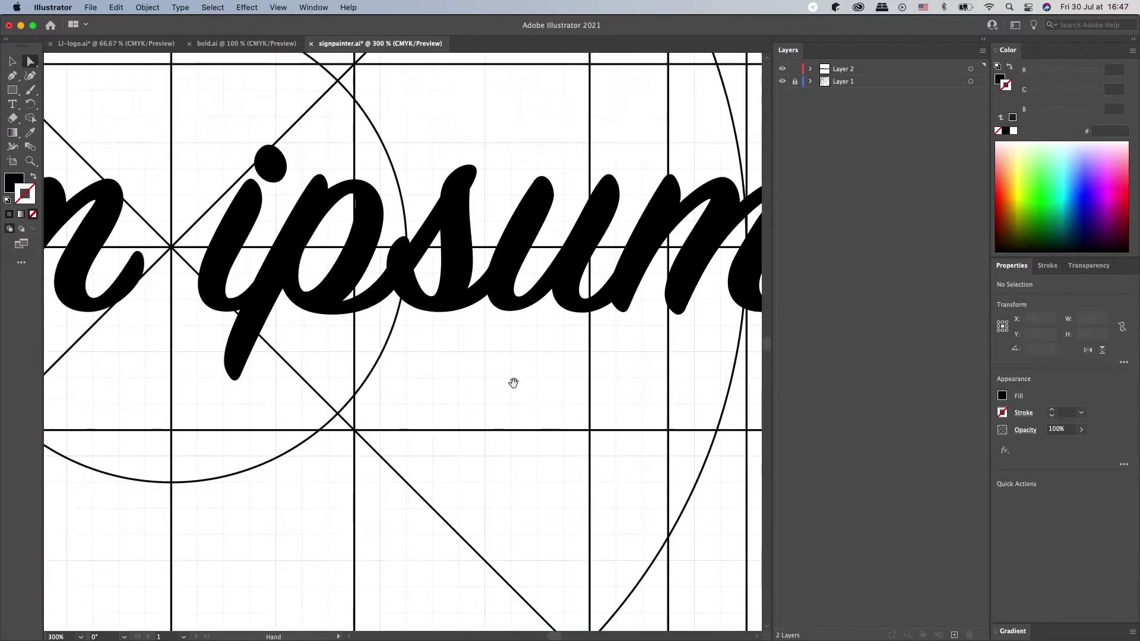
click(499, 280)
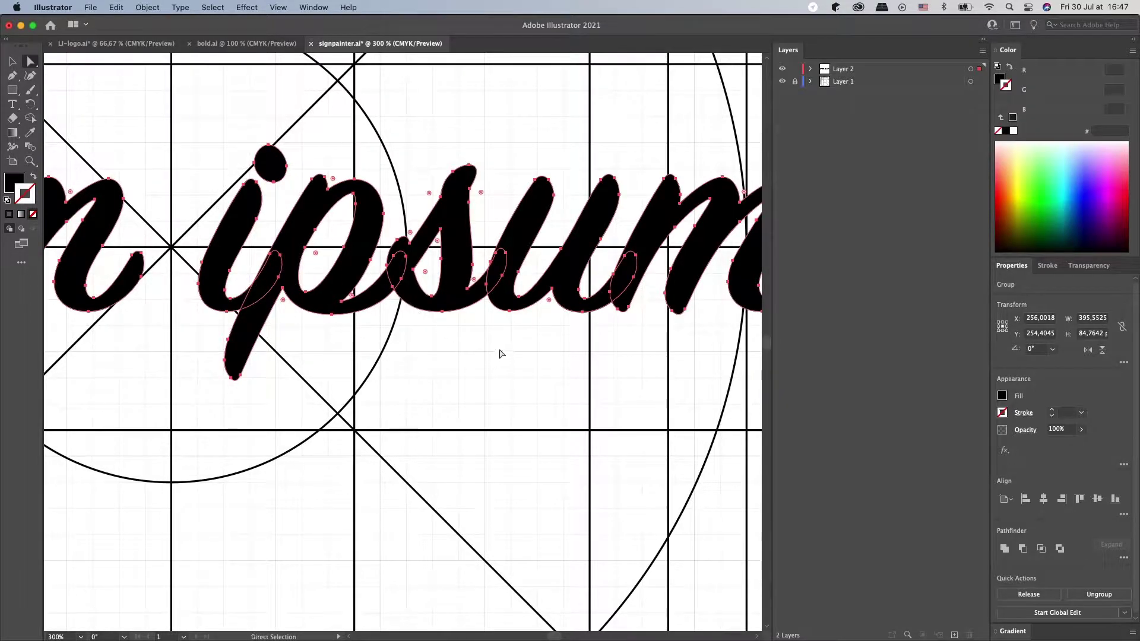
alt+scroll(498, 348, down, 1)
alt+scroll(498, 349, down, 2)
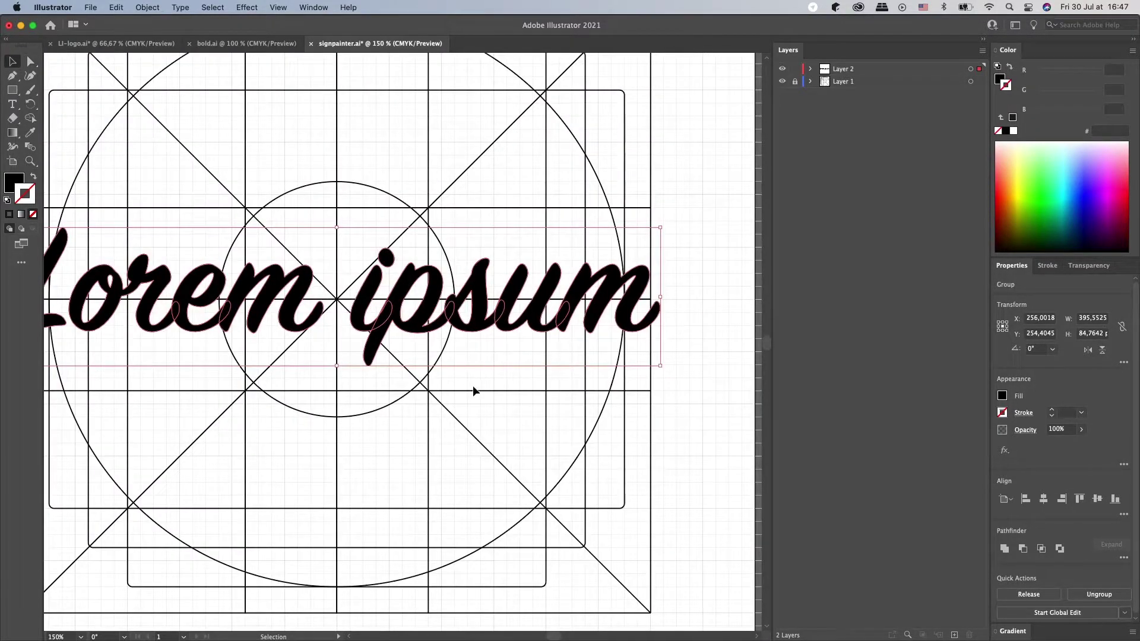
key(v)
alt+scroll(473, 386, down, 2)
scroll(460, 376, left, 2)
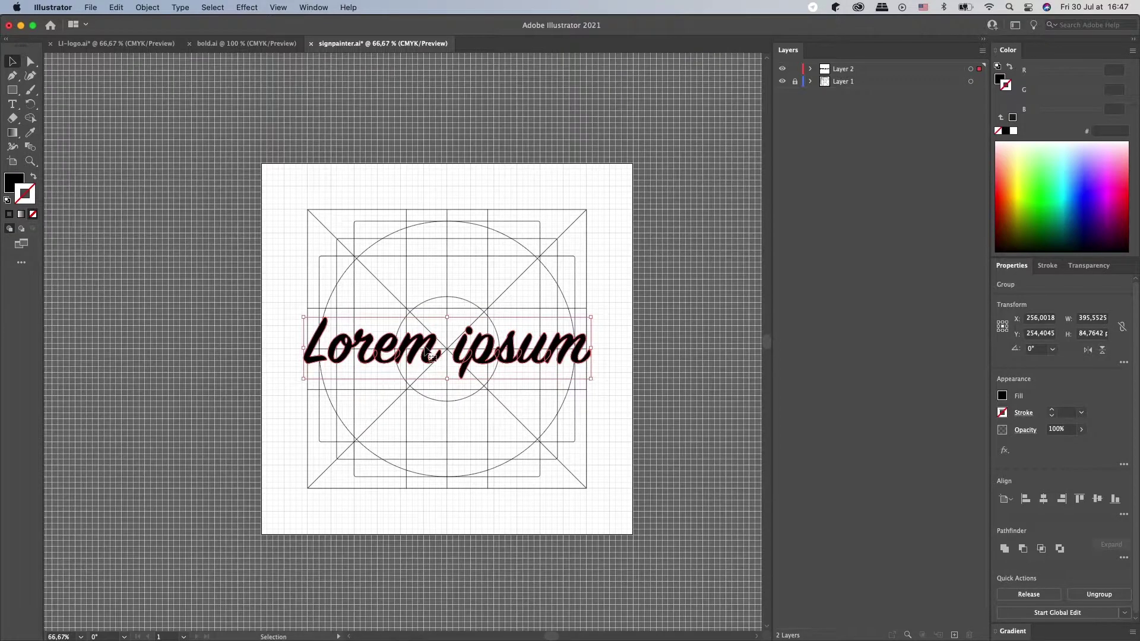
Remove the lettering's fill, give it a dark 1 pt stroke, and hide Layer 1
click(16, 183)
click(32, 216)
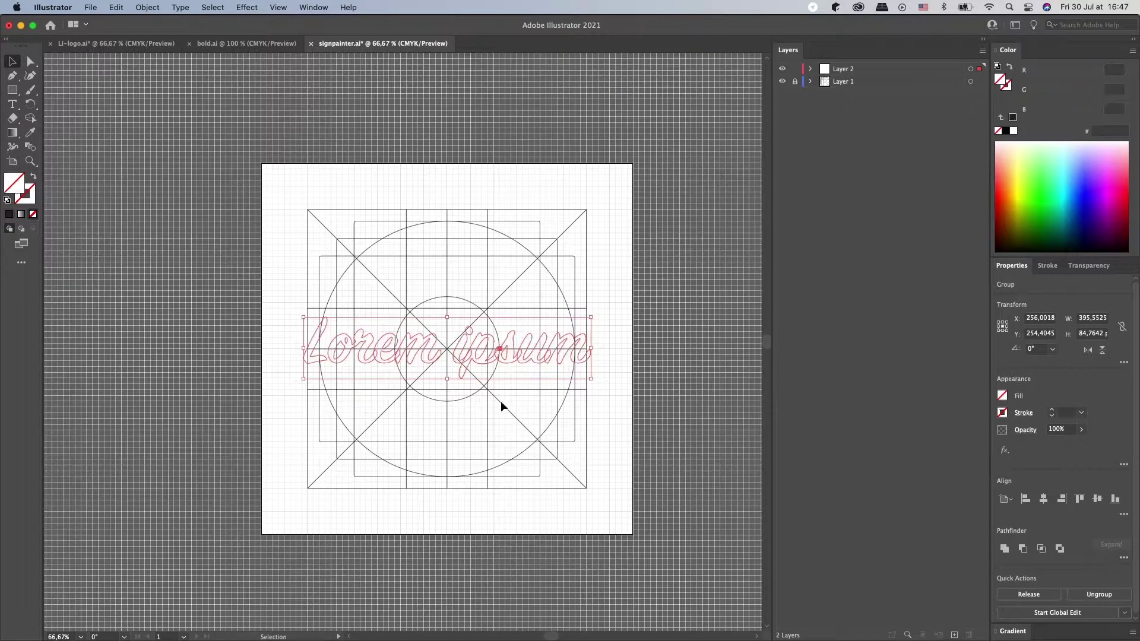
click(547, 409)
click(430, 310)
click(8, 217)
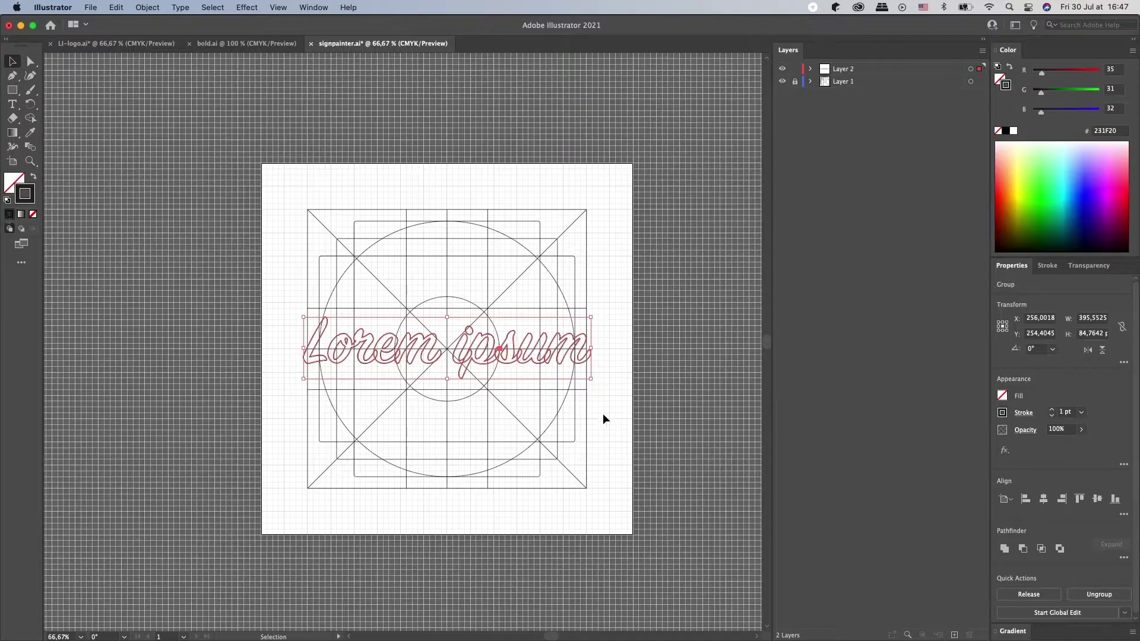
scroll(456, 353, up, 1)
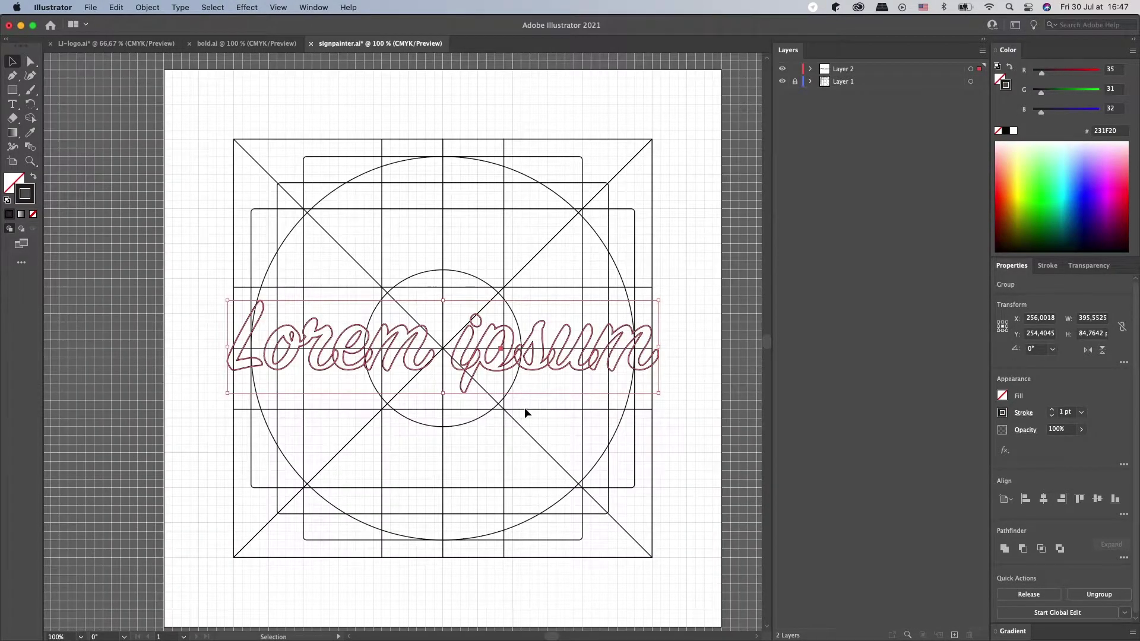
click(580, 419)
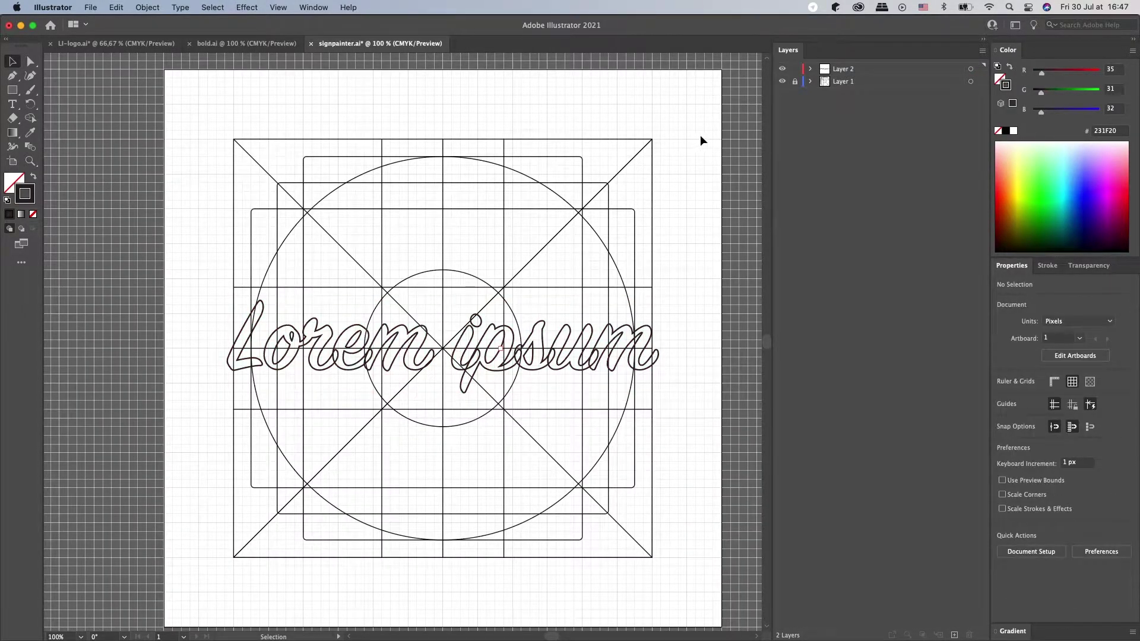
click(784, 81)
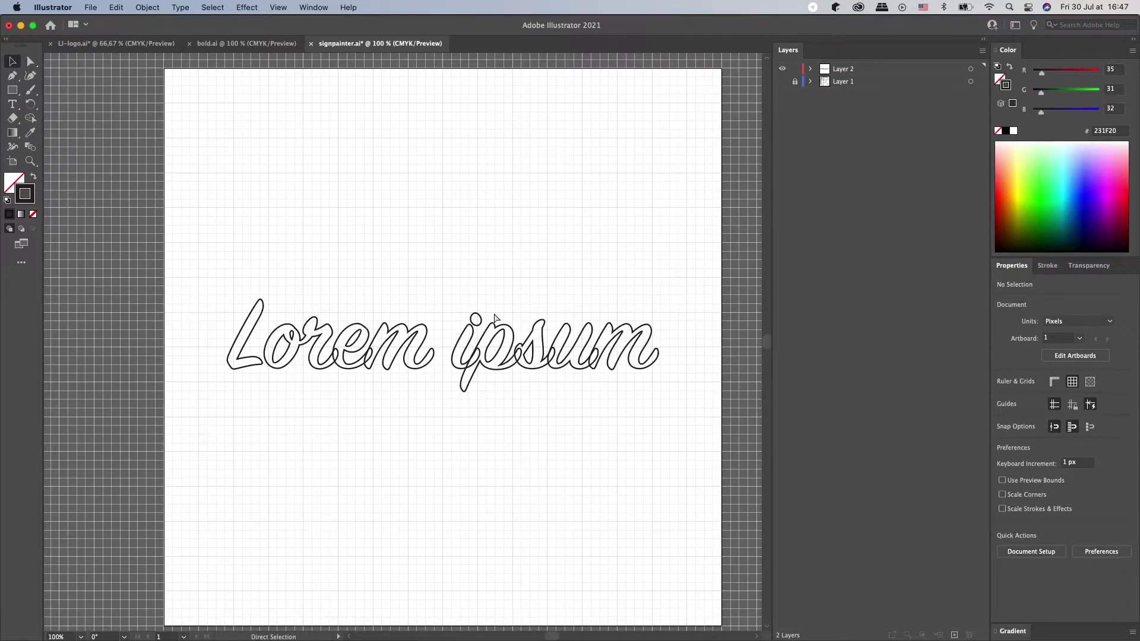
Save the outlined lettering Illustrator file with Cmd+S
key(super+s)
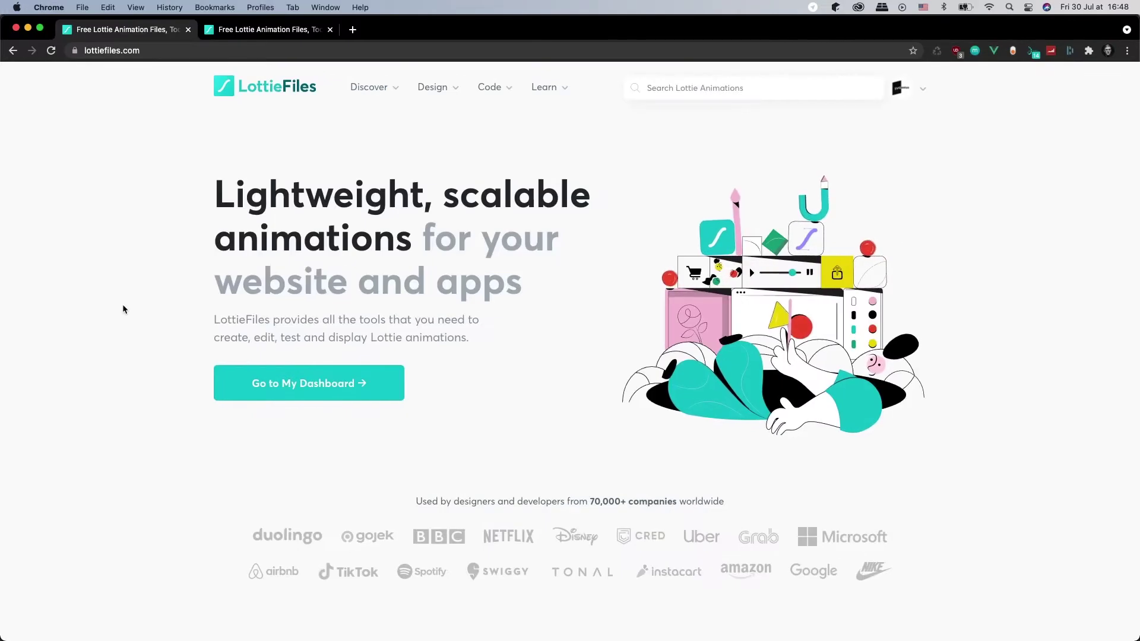
scroll(152, 270, down, 10)
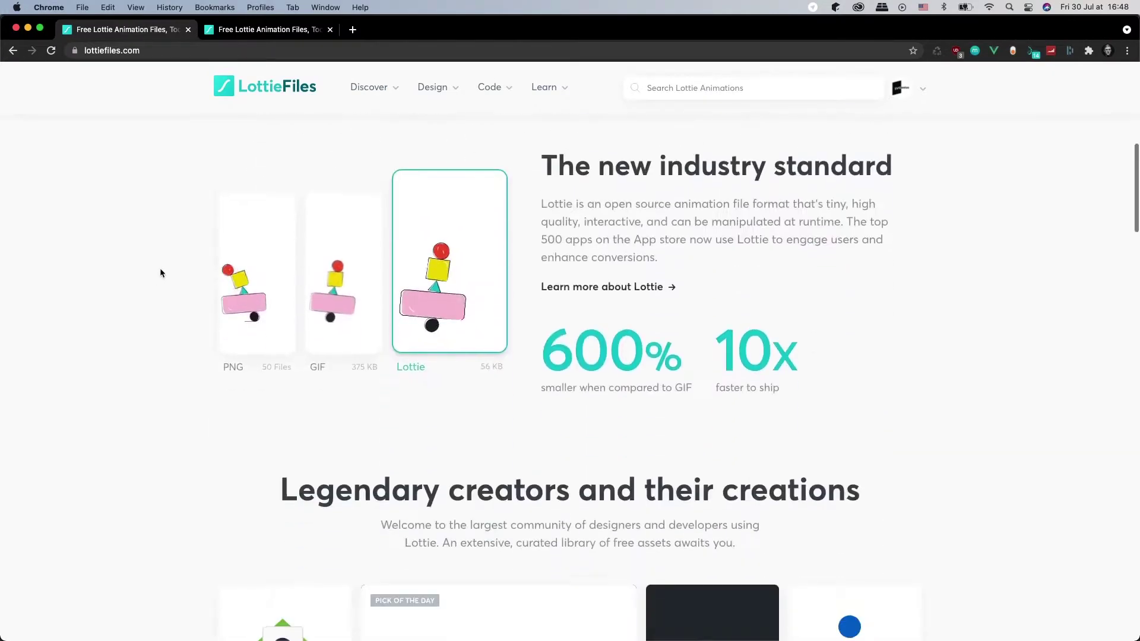
scroll(160, 268, down, 15)
scroll(161, 268, down, 5)
scroll(161, 268, down, 10)
scroll(160, 268, down, 5)
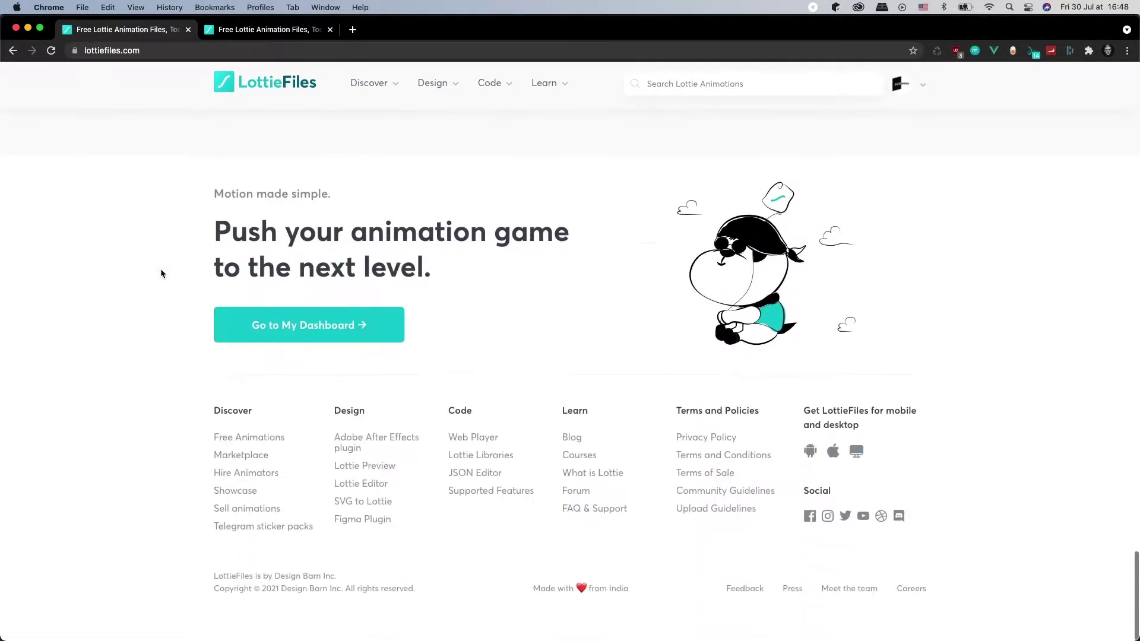
Load the Lorem ipsum SVG into SVG to Lottie and try the first animation styles
click(375, 512)
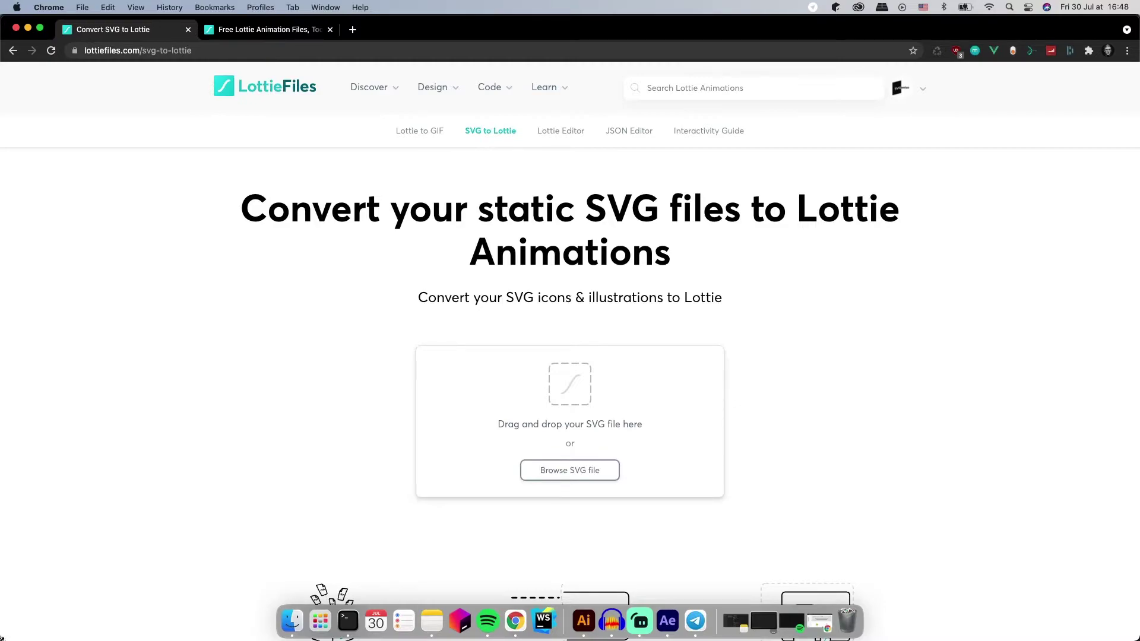
mouse_move(3, 638)
mouse_down()
mouse_move(559, 405)
mouse_move(534, 408)
mouse_up()
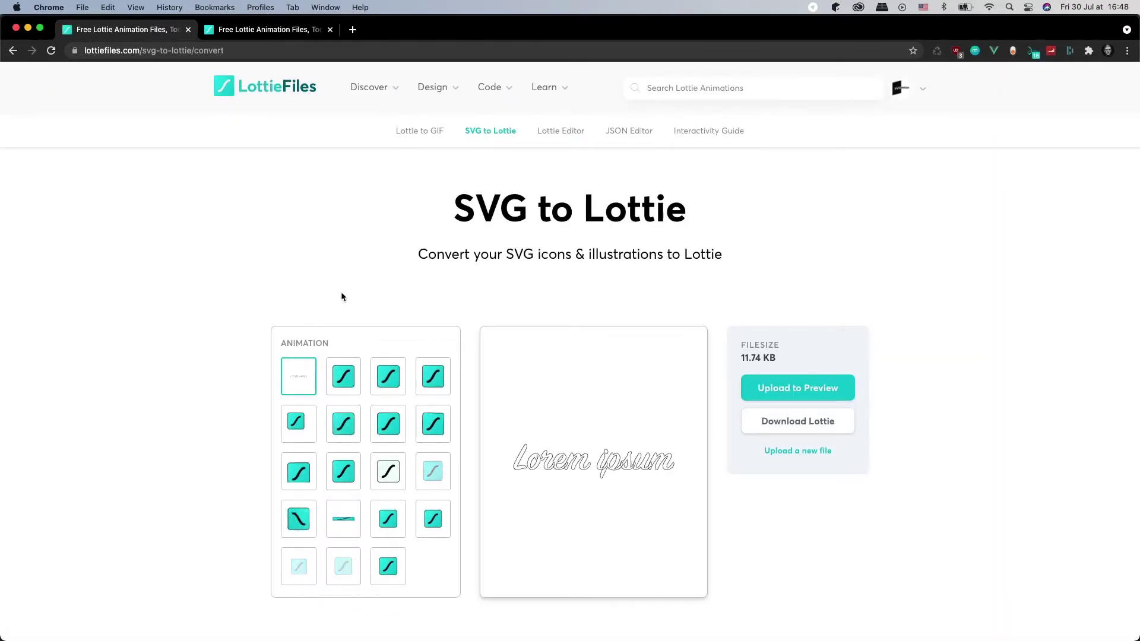
scroll(341, 297, down, 1)
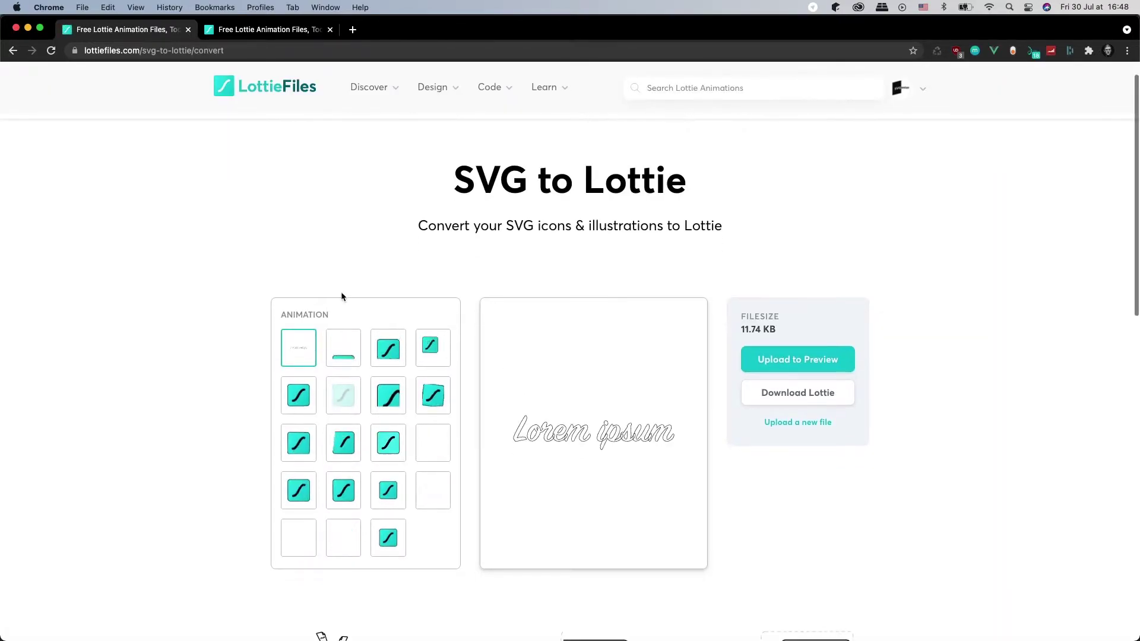
click(343, 347)
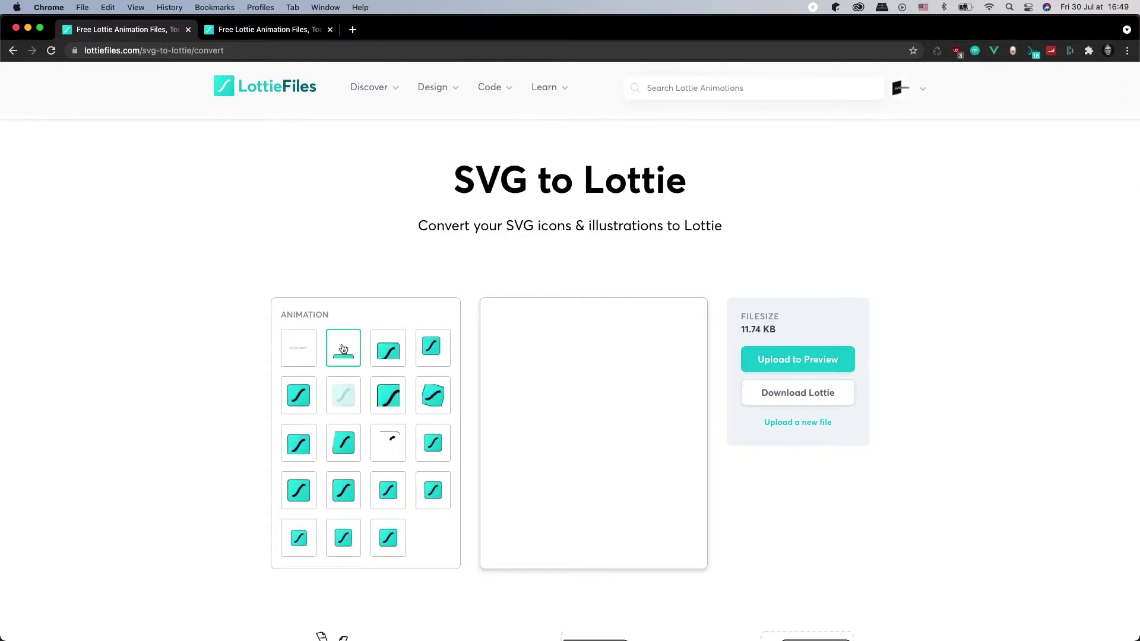
click(384, 352)
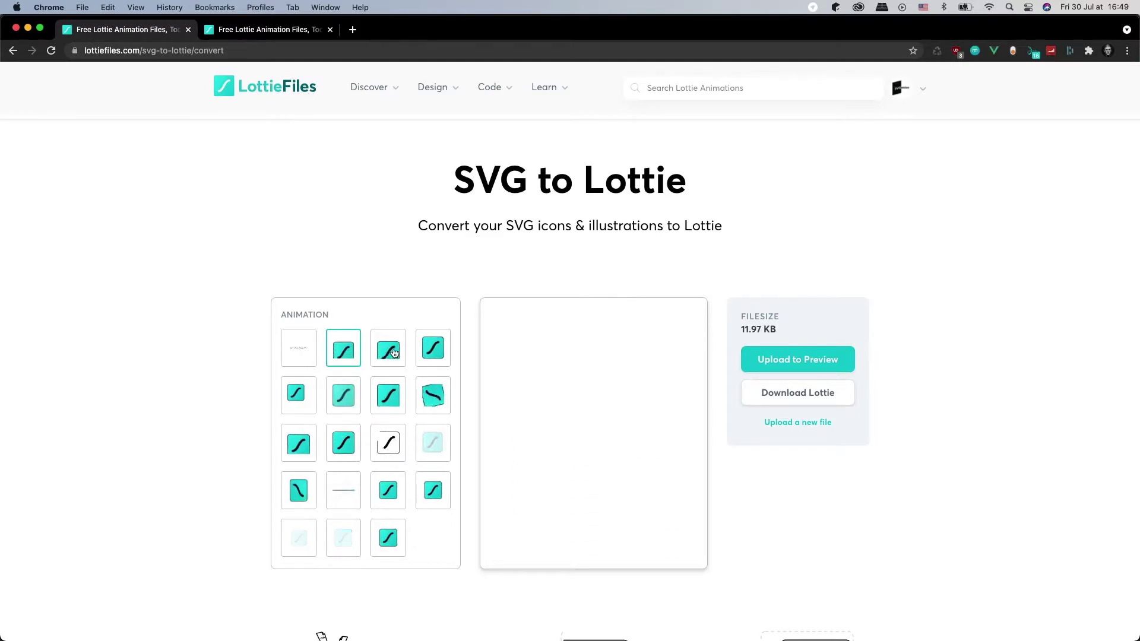
Compare the remaining animation styles and settle on the preferred one
click(424, 351)
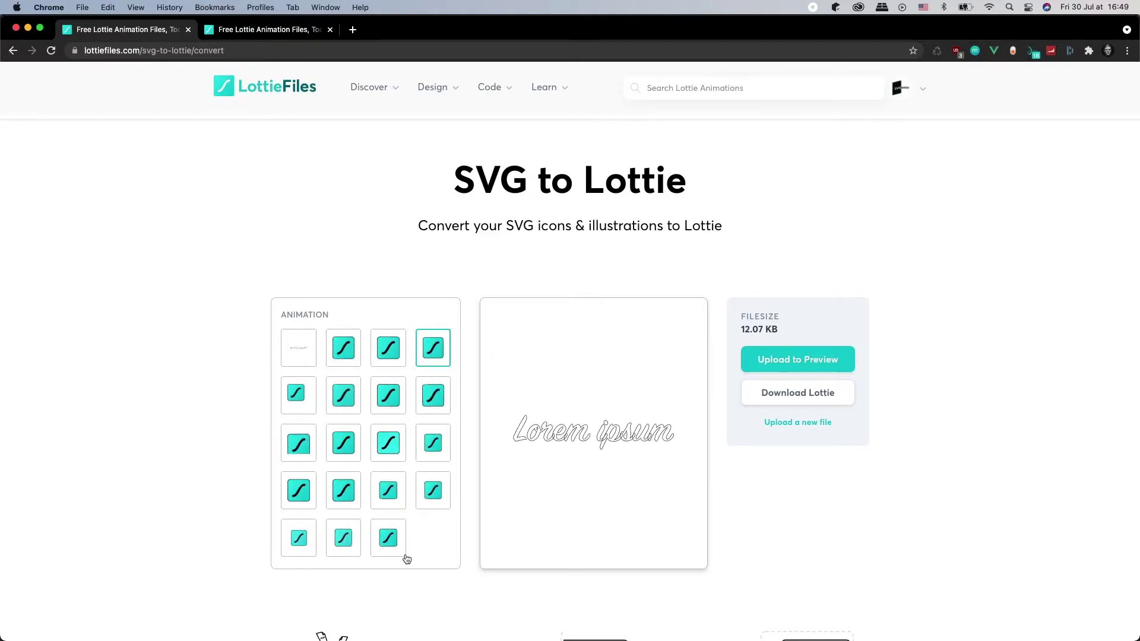
click(392, 541)
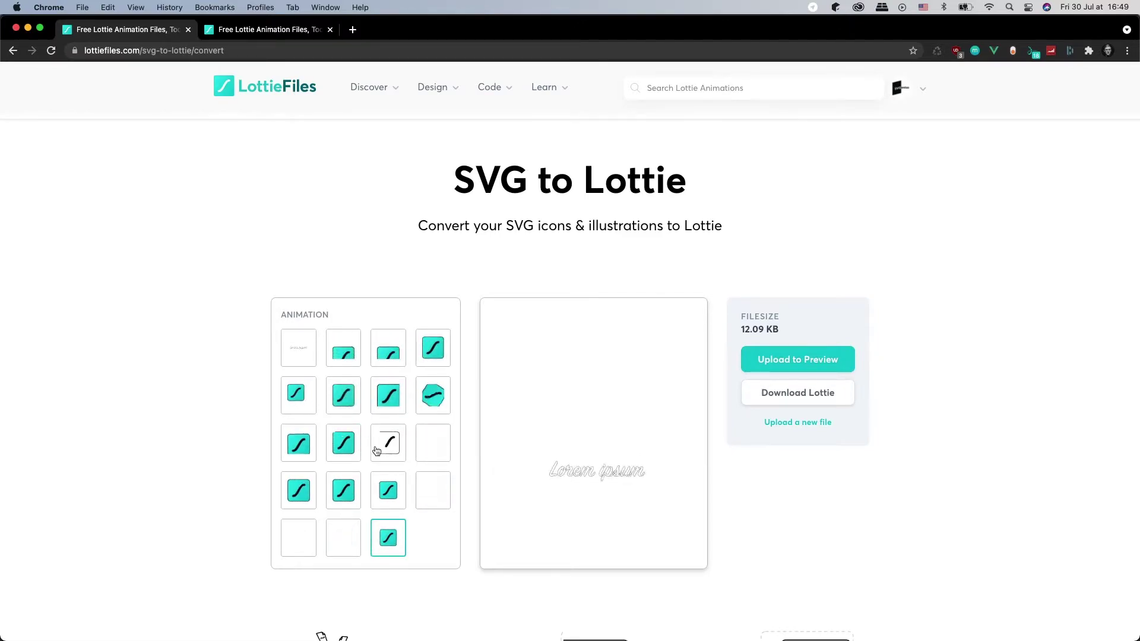
click(341, 447)
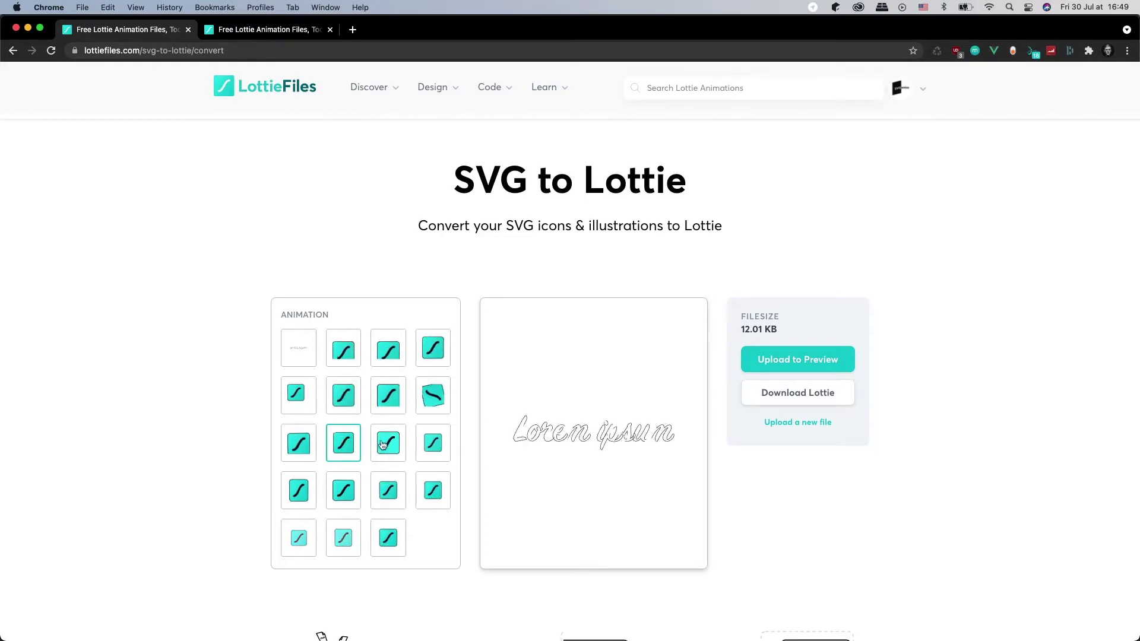
click(385, 445)
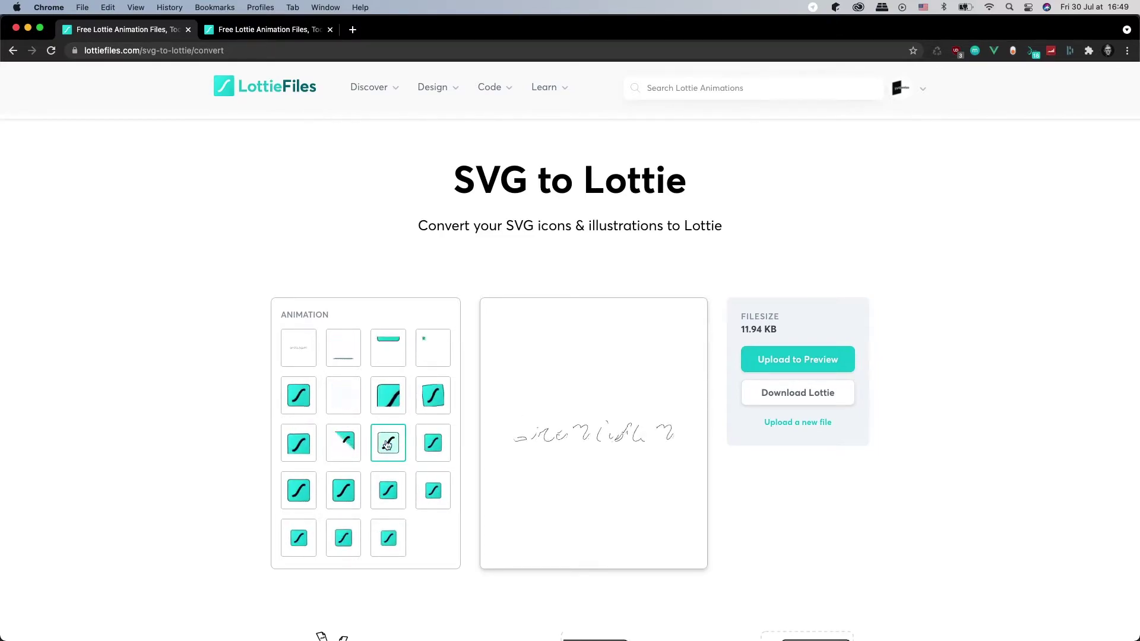
click(356, 448)
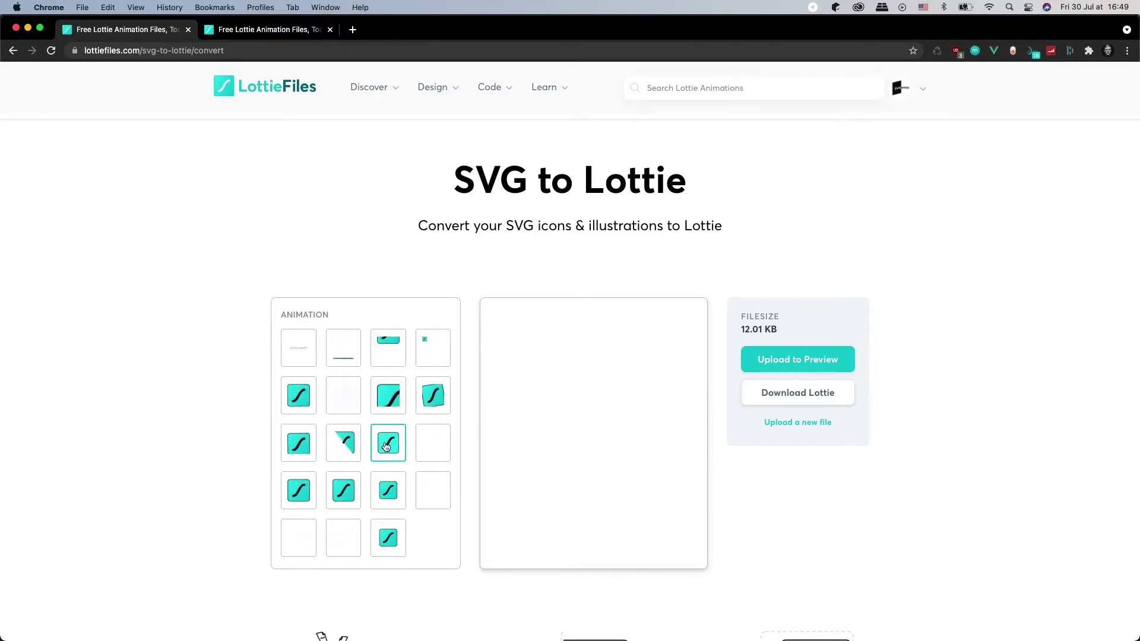
click(385, 447)
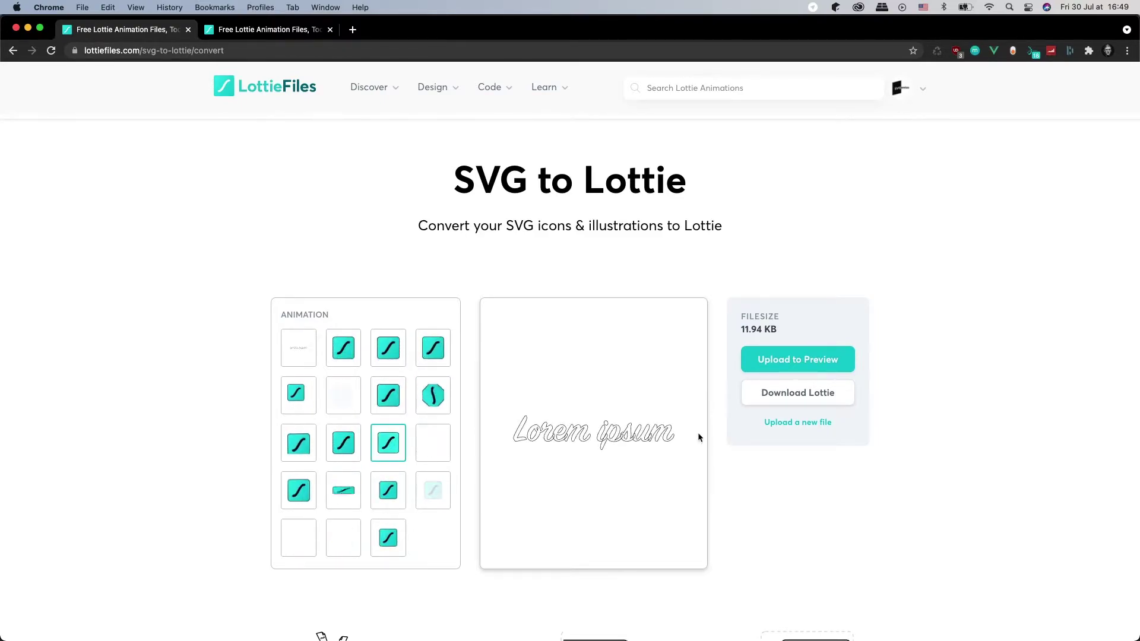
scroll(126, 397, down, 3)
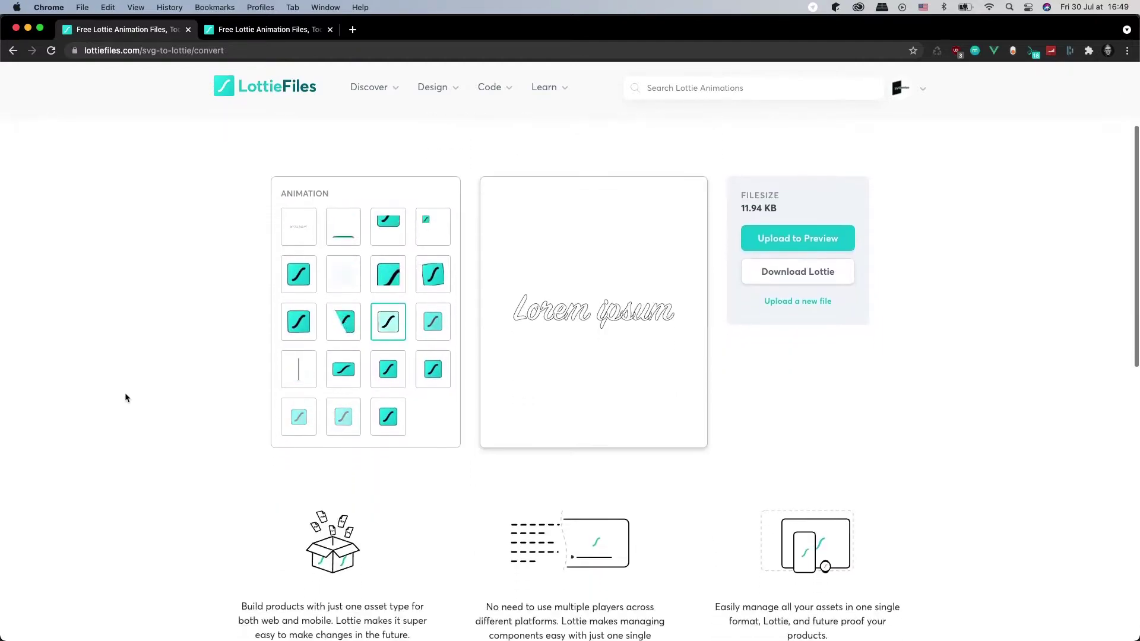
scroll(126, 397, up, 2)
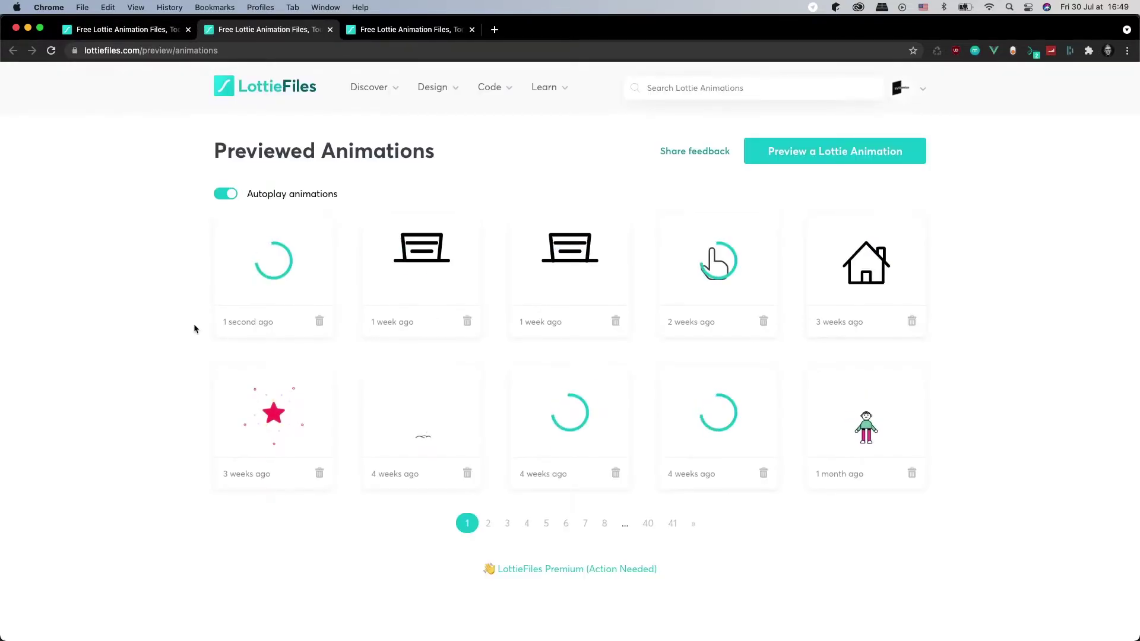
Open the newest Lorem ipsum preview and copy its asset link
click(253, 267)
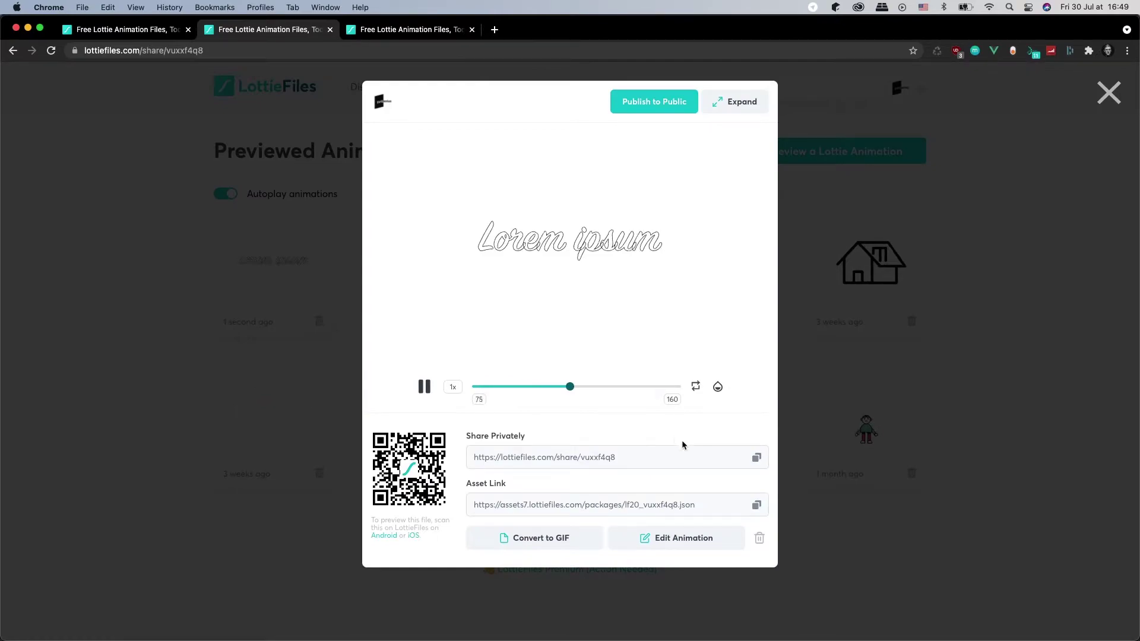
click(759, 506)
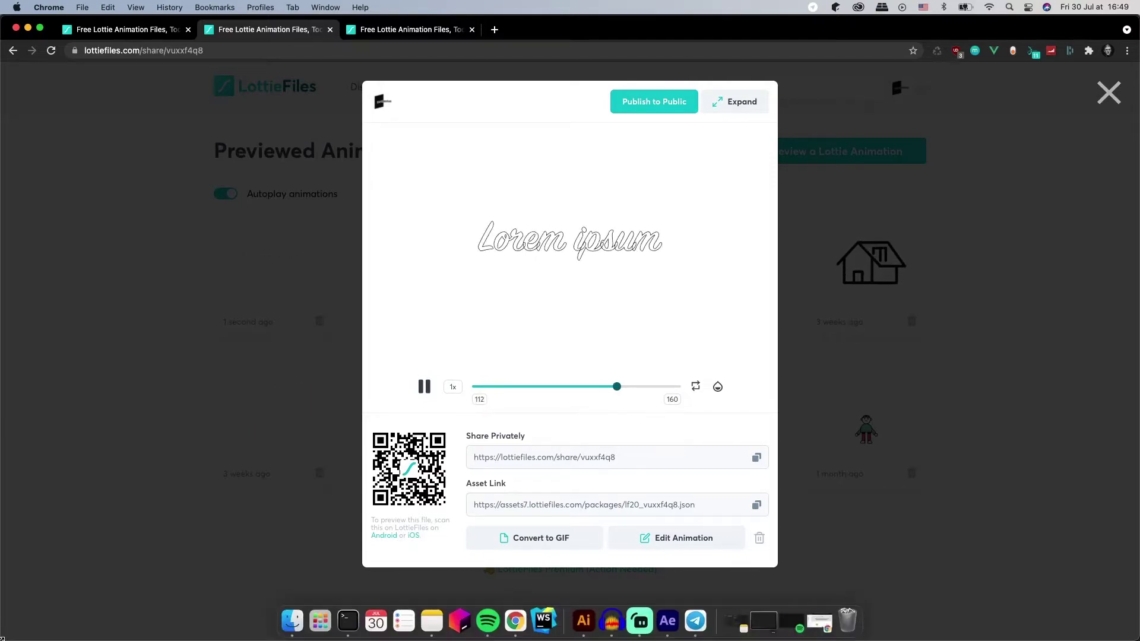
Switch to After Effects and open the Bodymovin extension
click(667, 621)
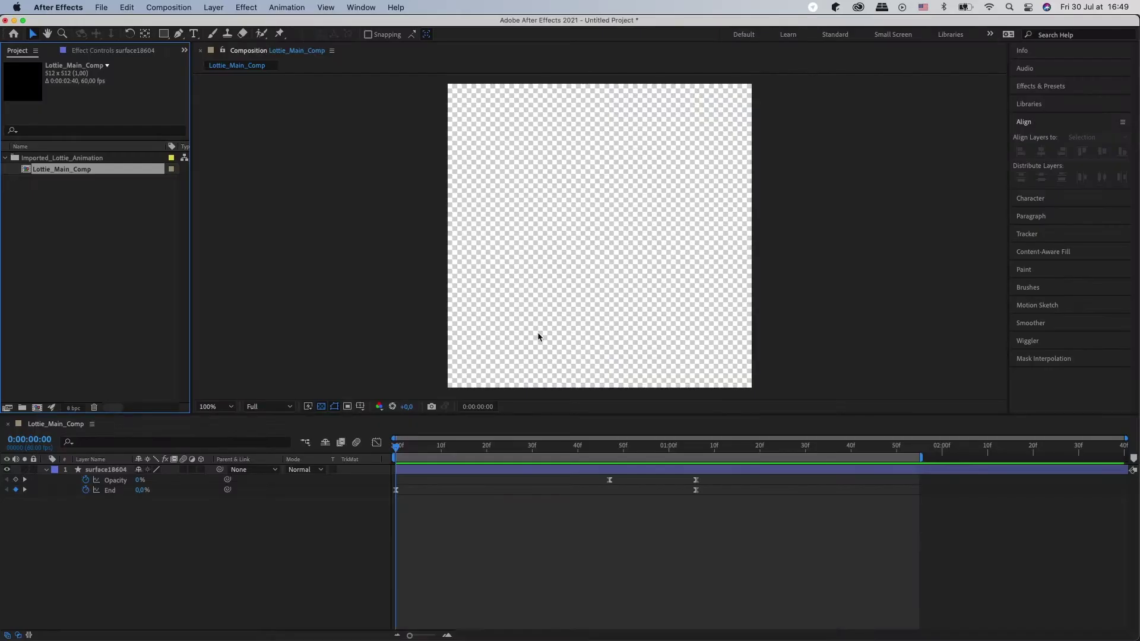
click(361, 10)
mouse_move(416, 77)
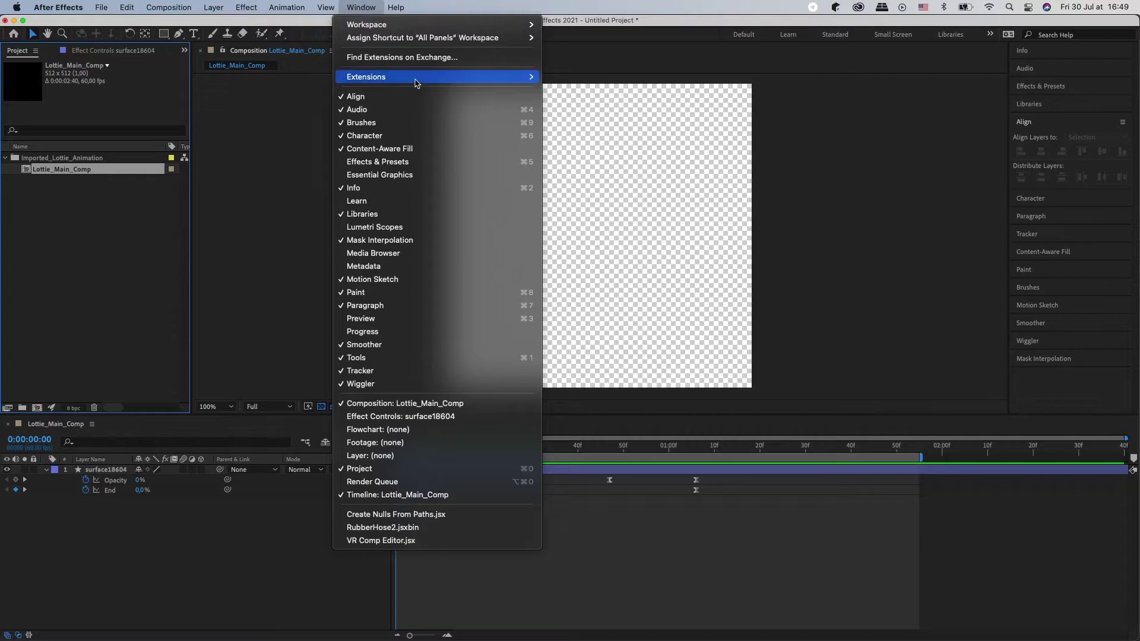
click(557, 90)
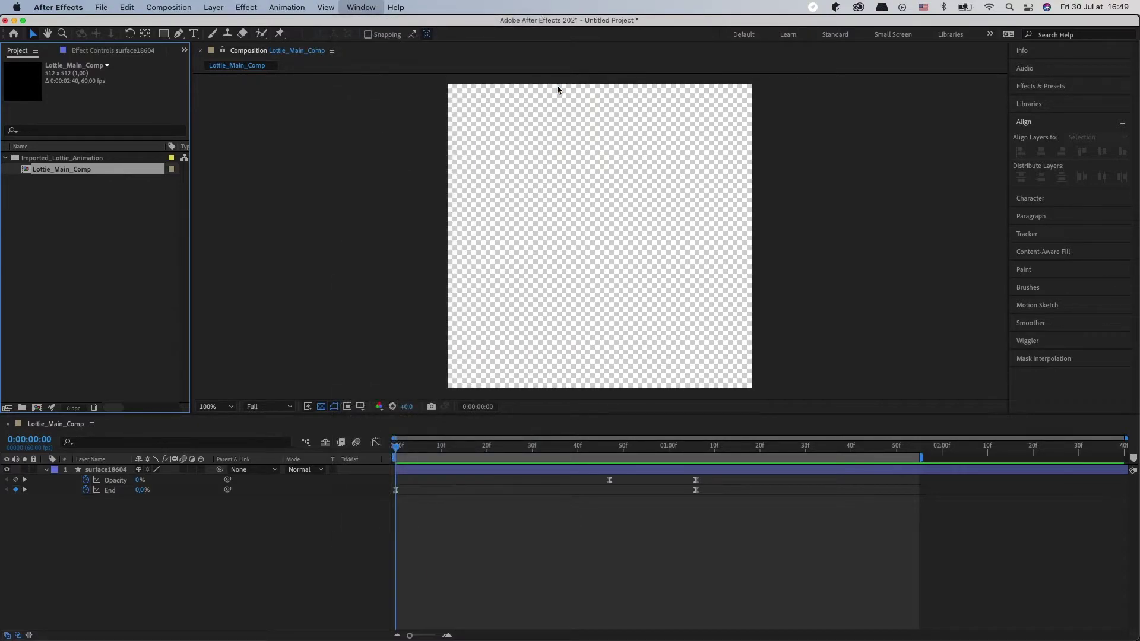
Delete the Imported_Lottie_Animation folder, widen Bodymovin, and choose Import Lottie Animation
click(72, 159)
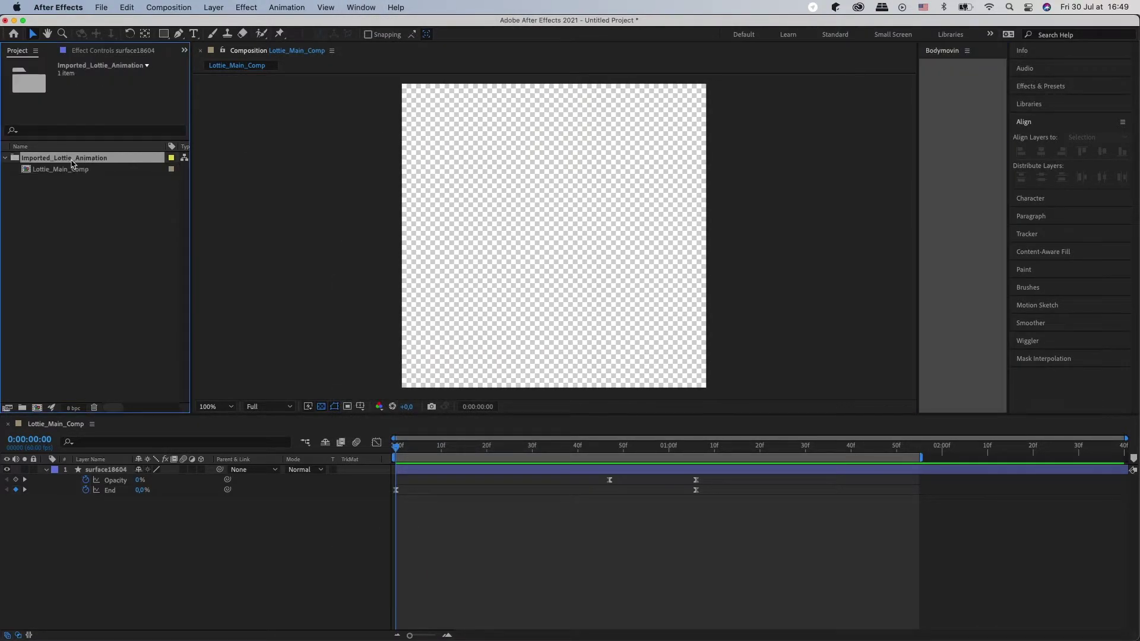
key(Delete)
key(Return)
click(923, 238)
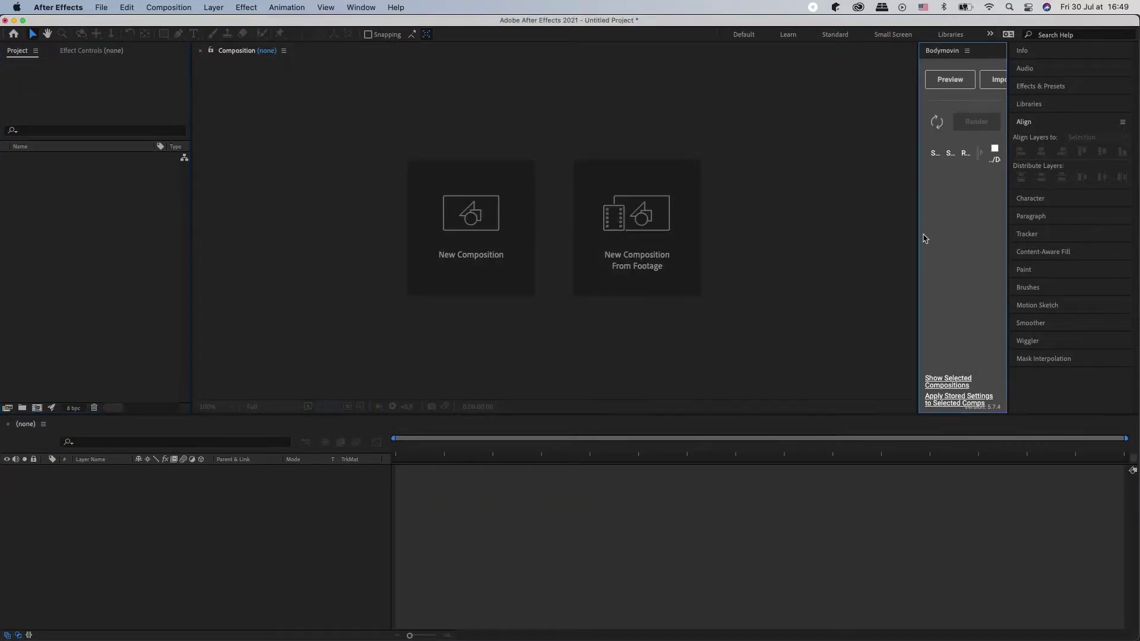
drag(917, 235, 665, 206)
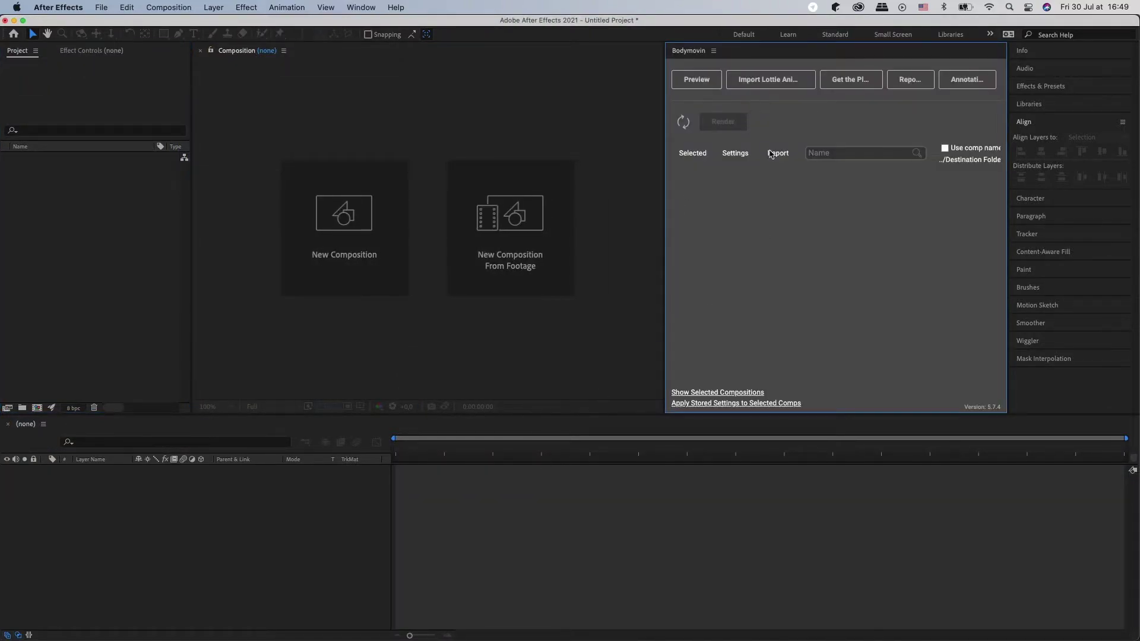
click(774, 83)
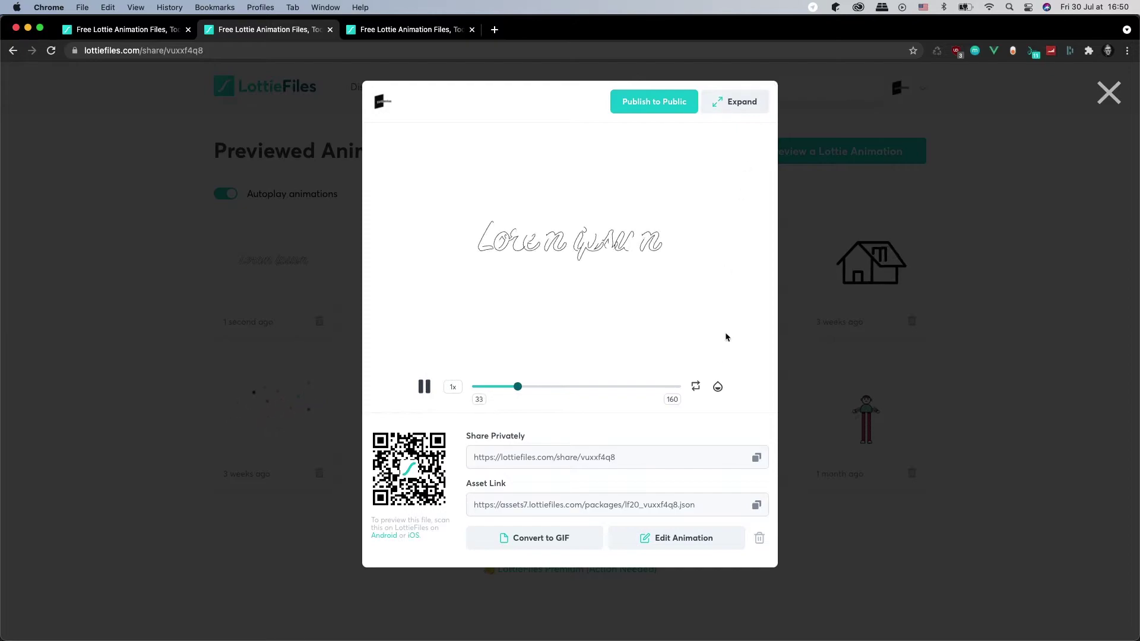
Paste the copied asset link into the importer and import the animation
click(757, 506)
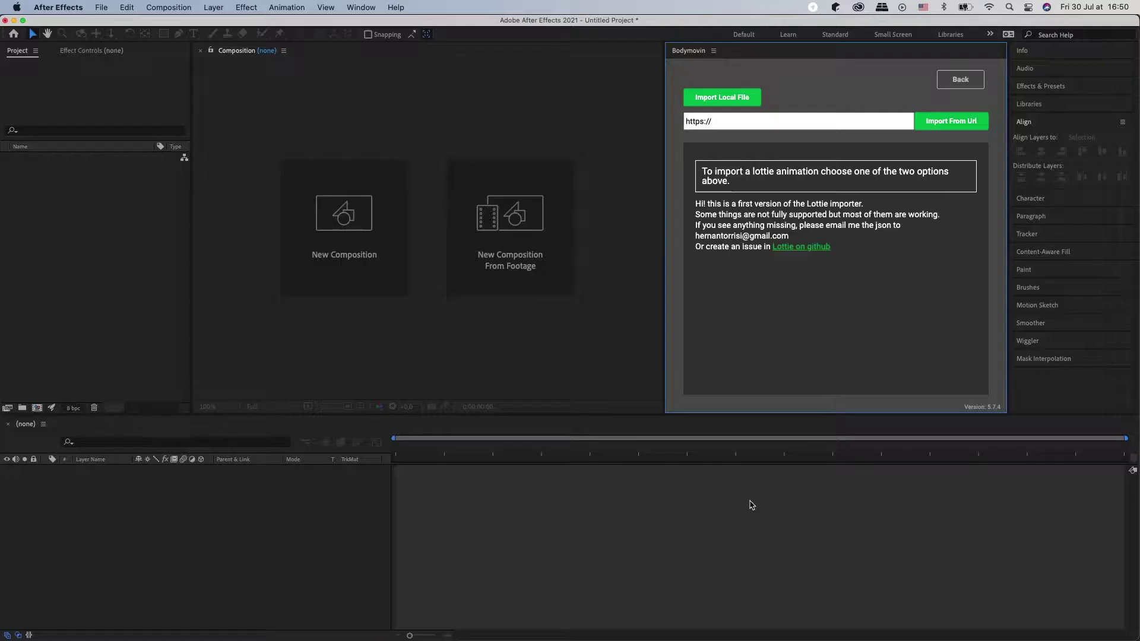
key(super+a)
key(super+v)
click(982, 127)
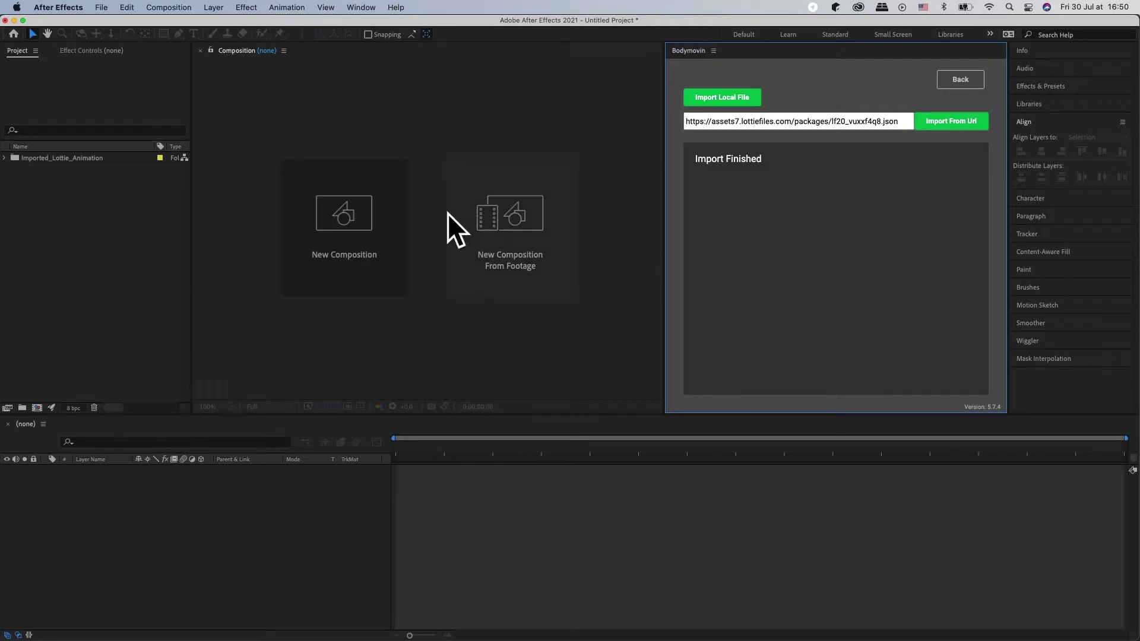
Reveal Lottie_Main_Comp in the Project panel and close the Bodymovin panel
click(4, 160)
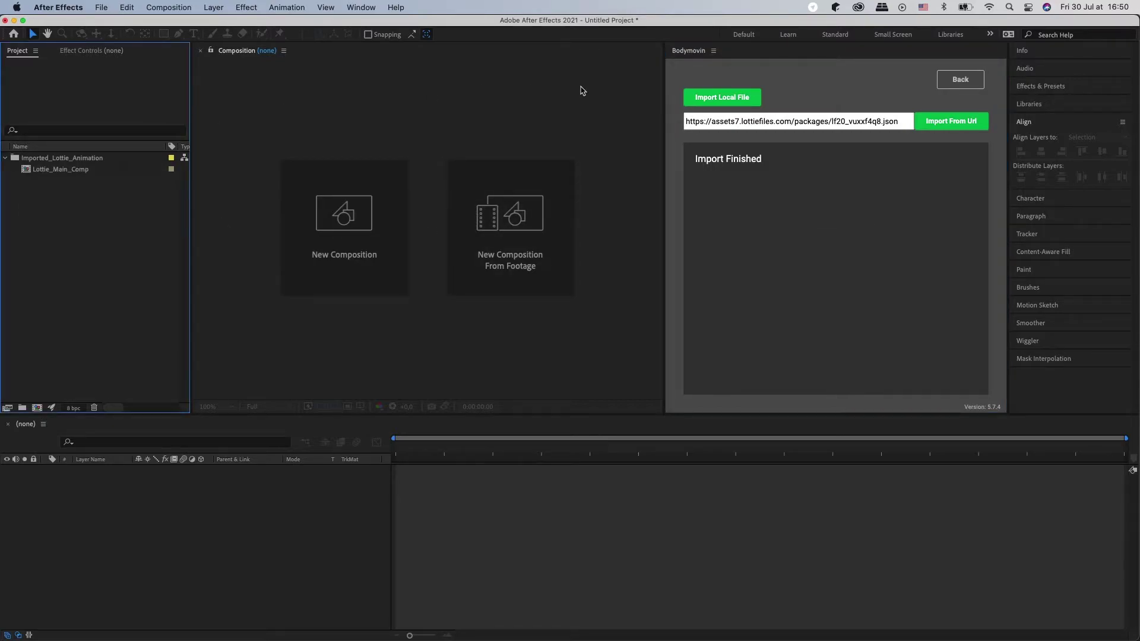
right_click(682, 56)
click(703, 61)
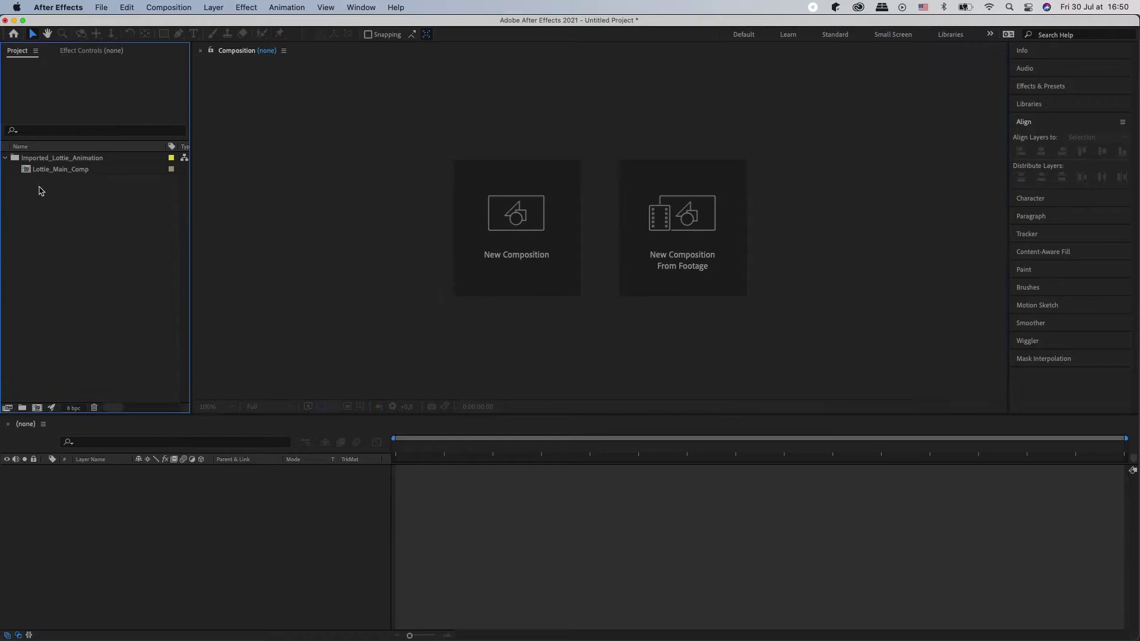
Open Lottie_Main_Comp, preview the draw-on, and end the work area at 0:00:01:40
double_click(76, 171)
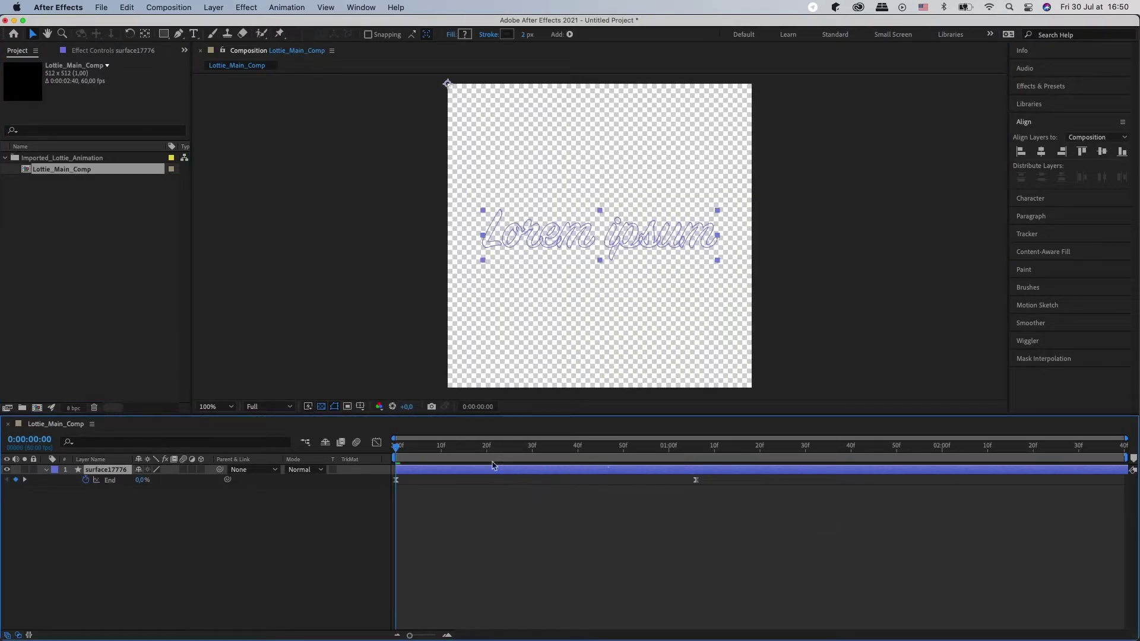
drag(432, 449, 536, 449)
click(606, 542)
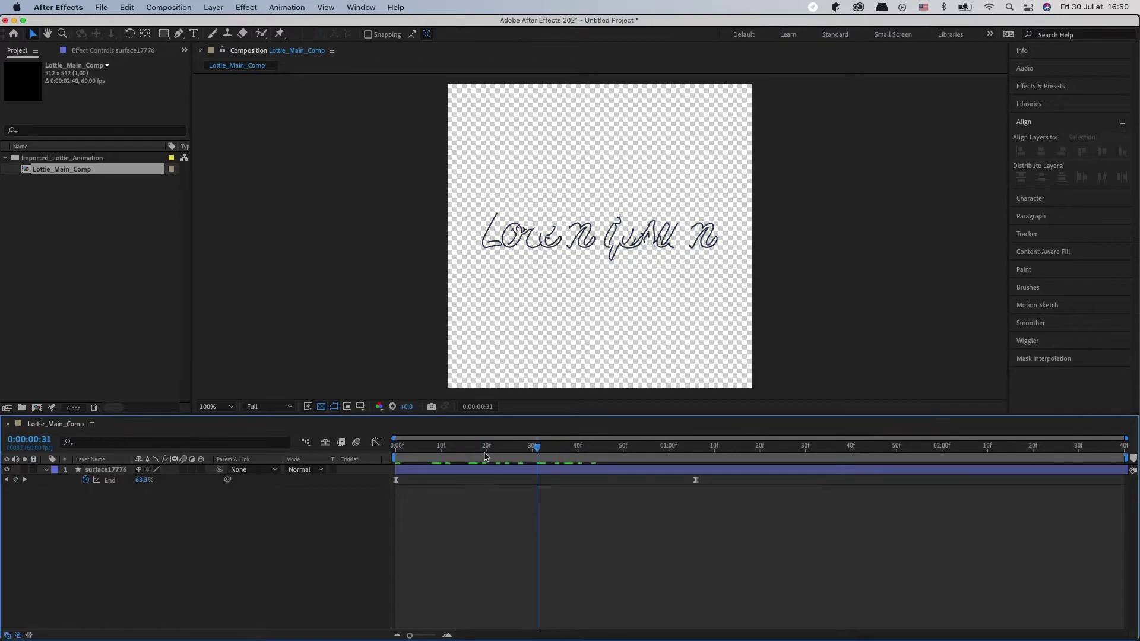
key(Home)
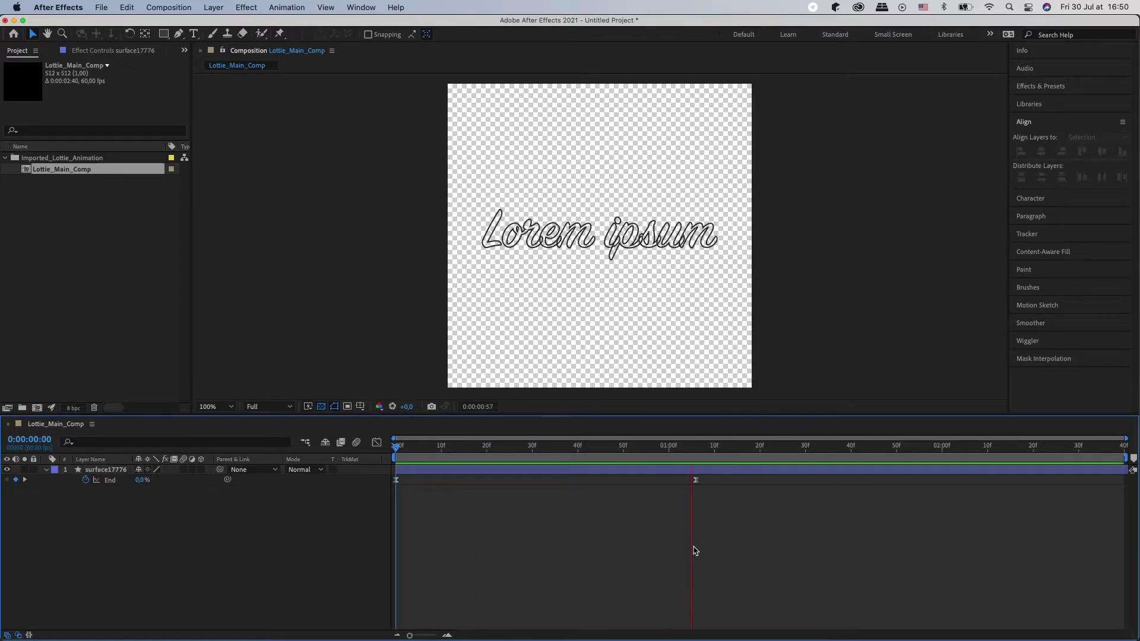
drag(887, 448, 852, 450)
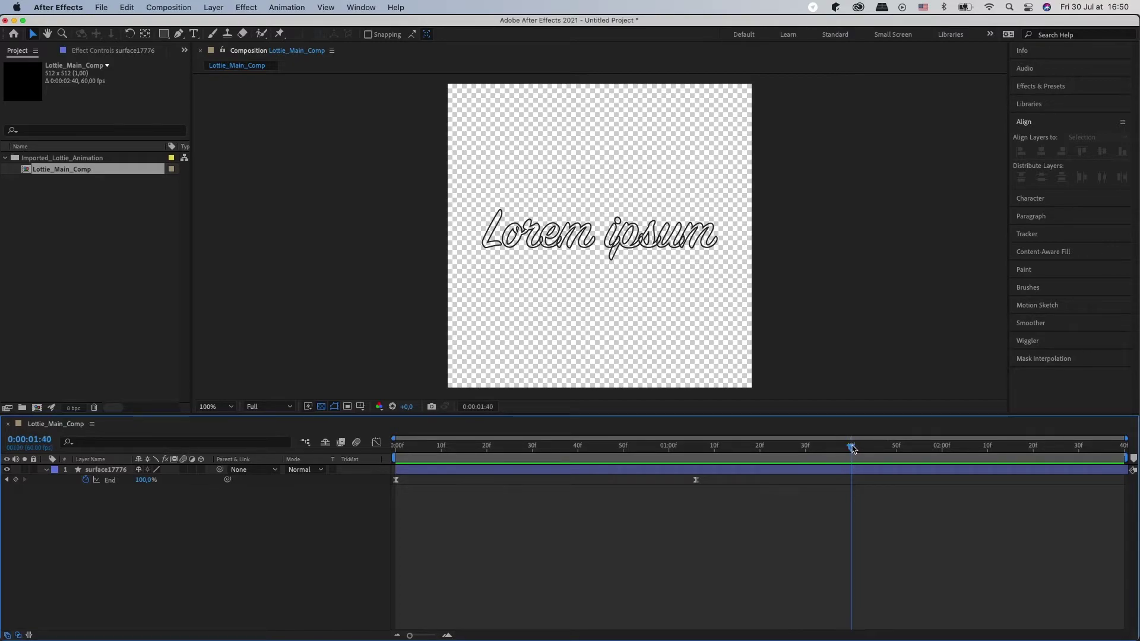
key(n)
Add a Fill to the Lorem ipsum layer's surface17776 shape group
click(81, 485)
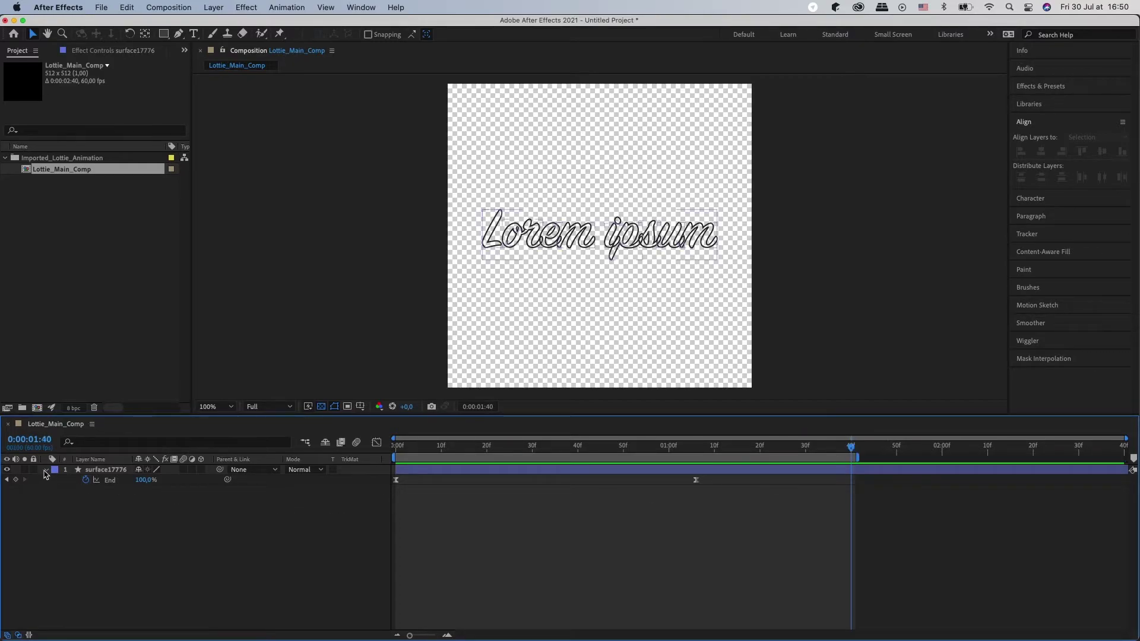
click(45, 470)
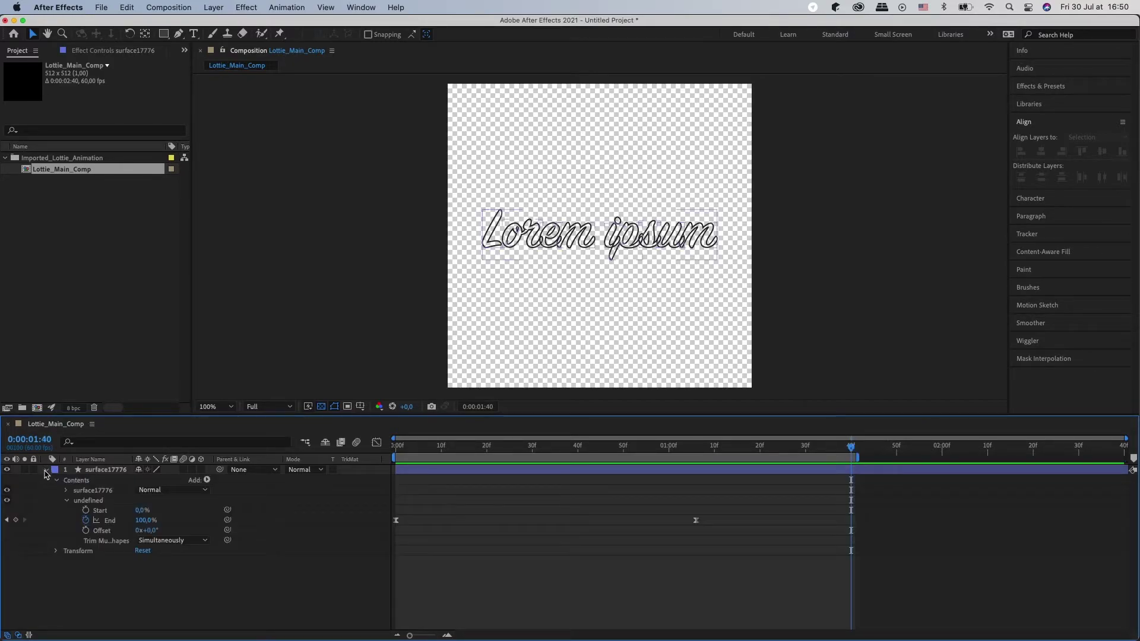
click(68, 501)
click(67, 491)
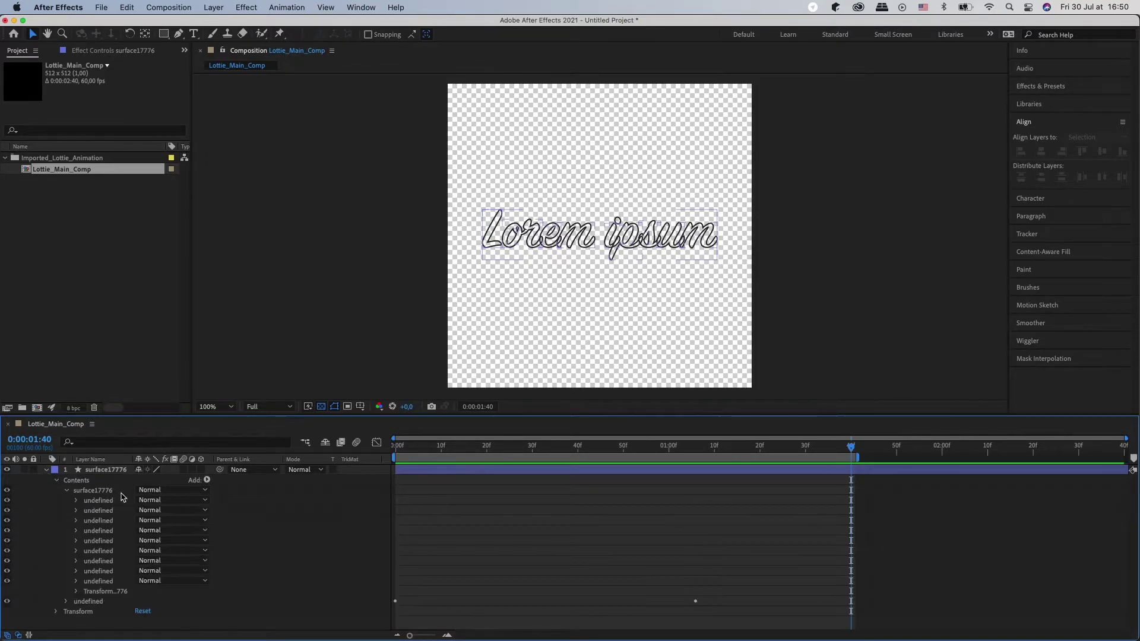
click(107, 515)
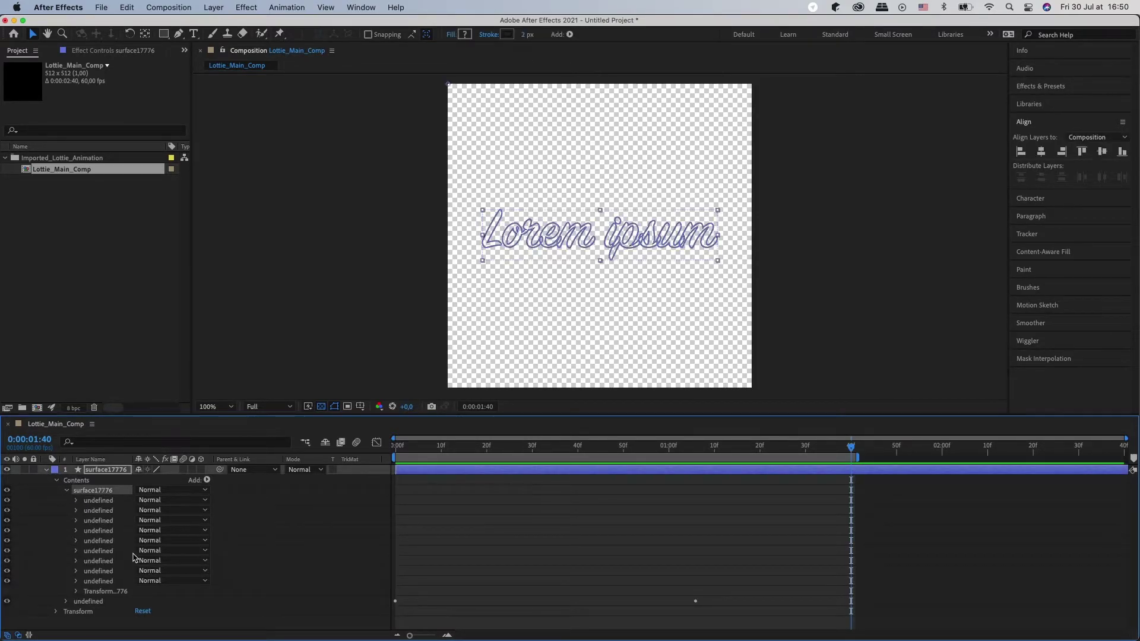
click(207, 481)
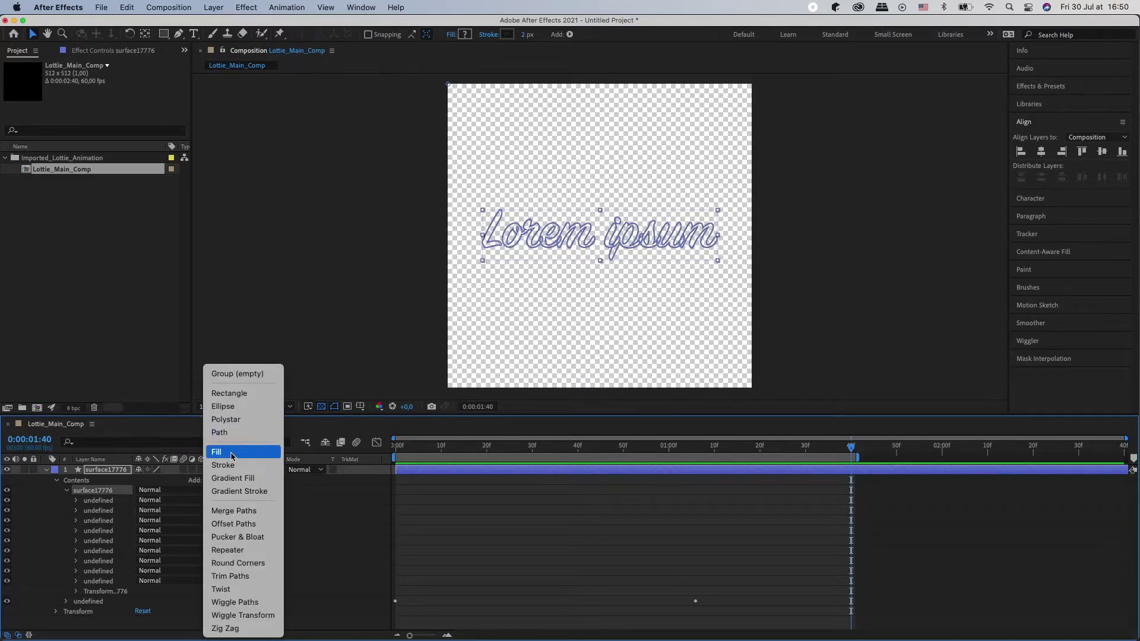
click(232, 456)
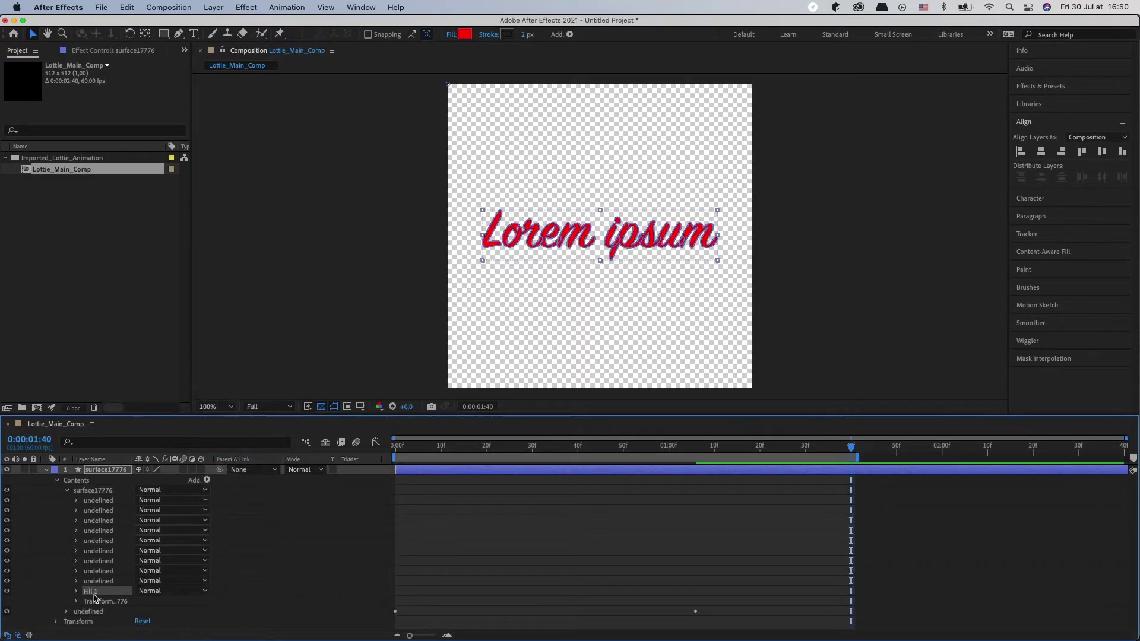
Set the fill colour to black (000000) and deselect the layer
click(464, 34)
text(000000)
key(Return)
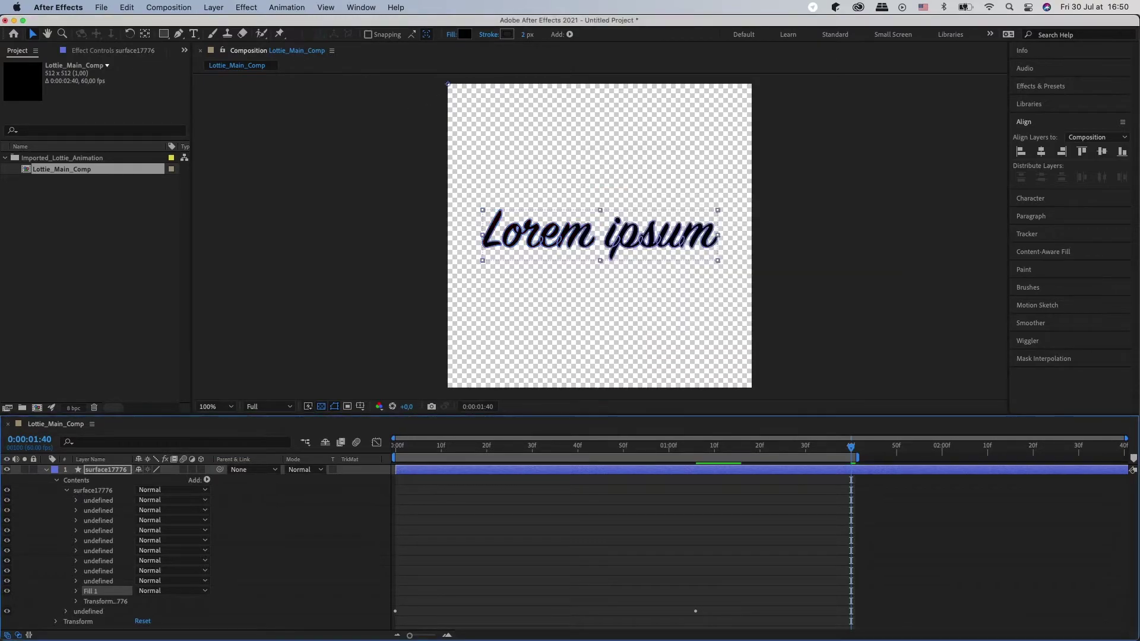
click(896, 497)
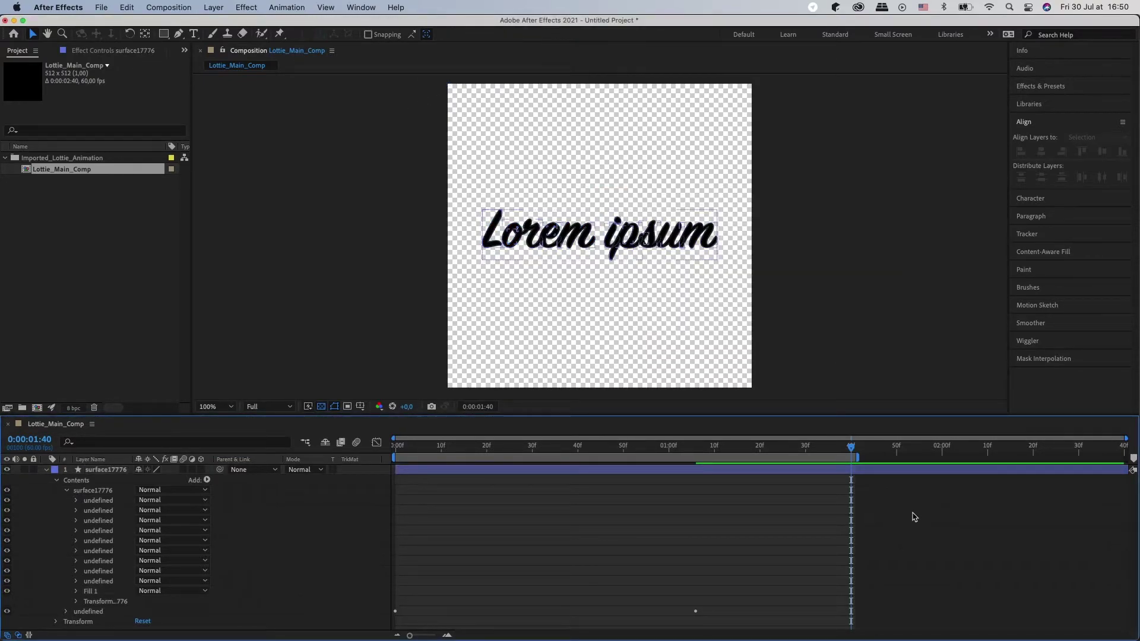
Play the draw-on from the start, then expand Fill 1 to show its colour and opacity
key(Home)
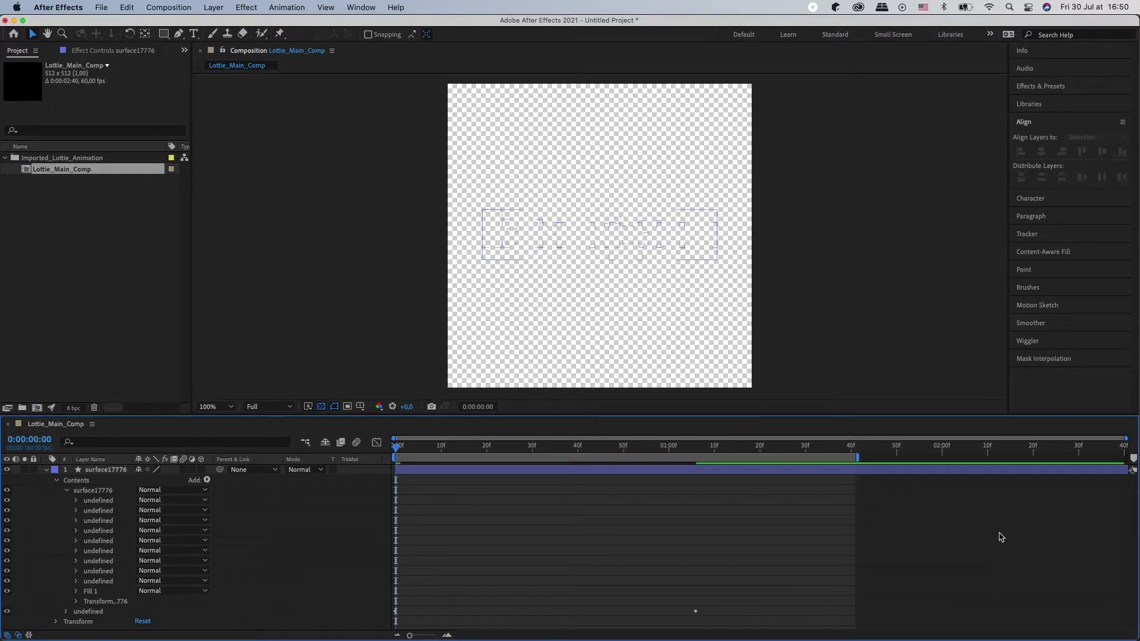
key(space)
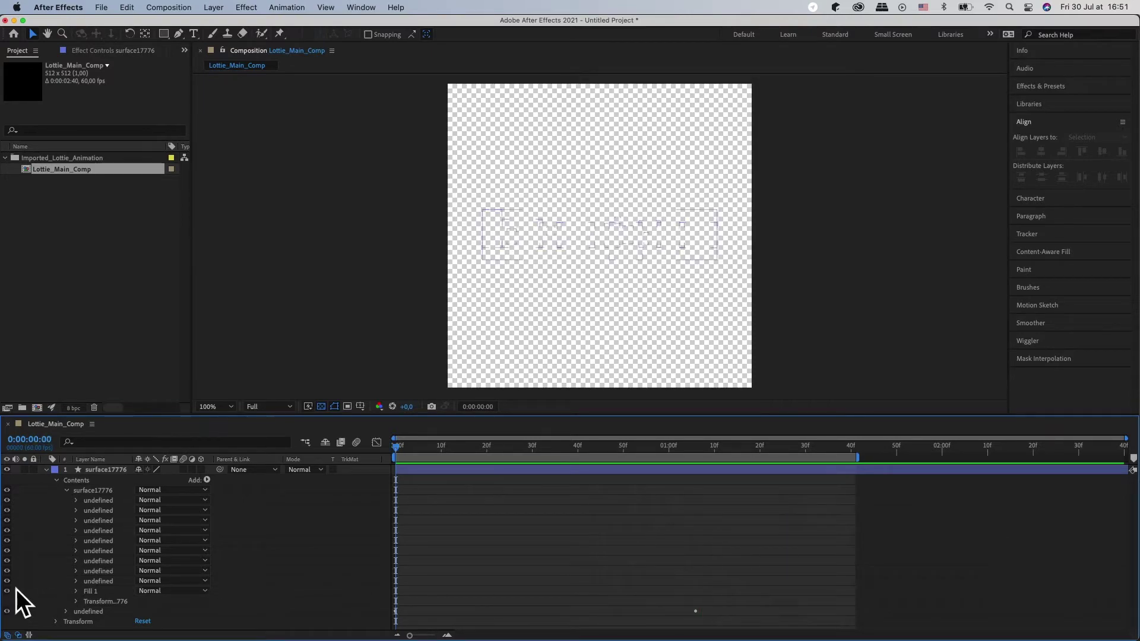
click(76, 591)
scroll(81, 594, down, 3)
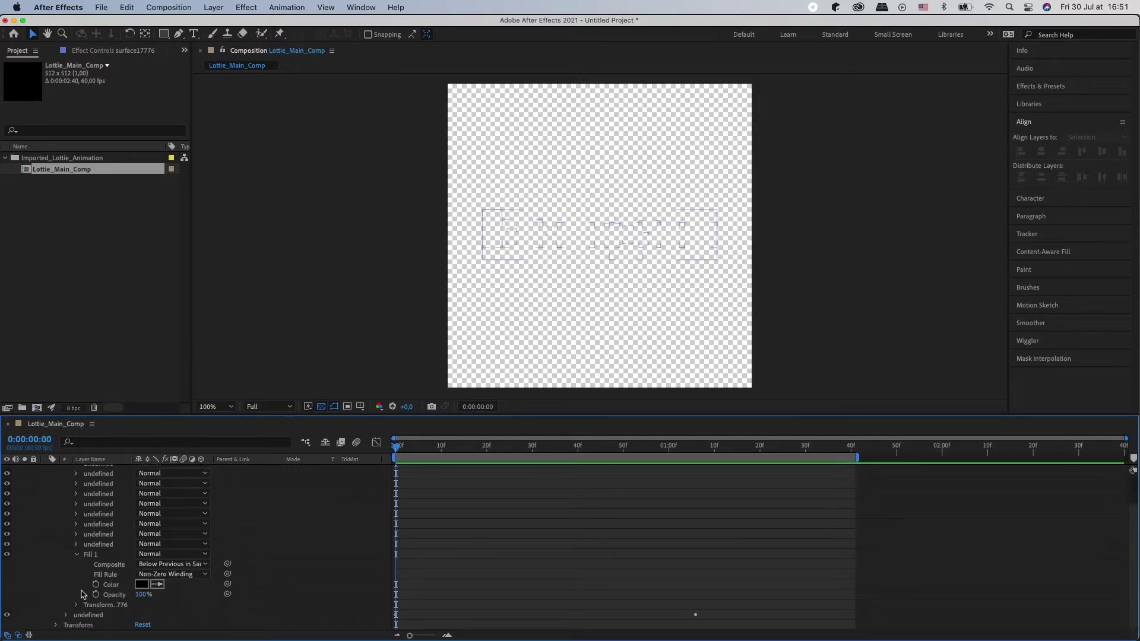
Keyframe Fill 1 opacity from 0% at 0:00:01:03 to 100% at 0:00:01:28
click(95, 594)
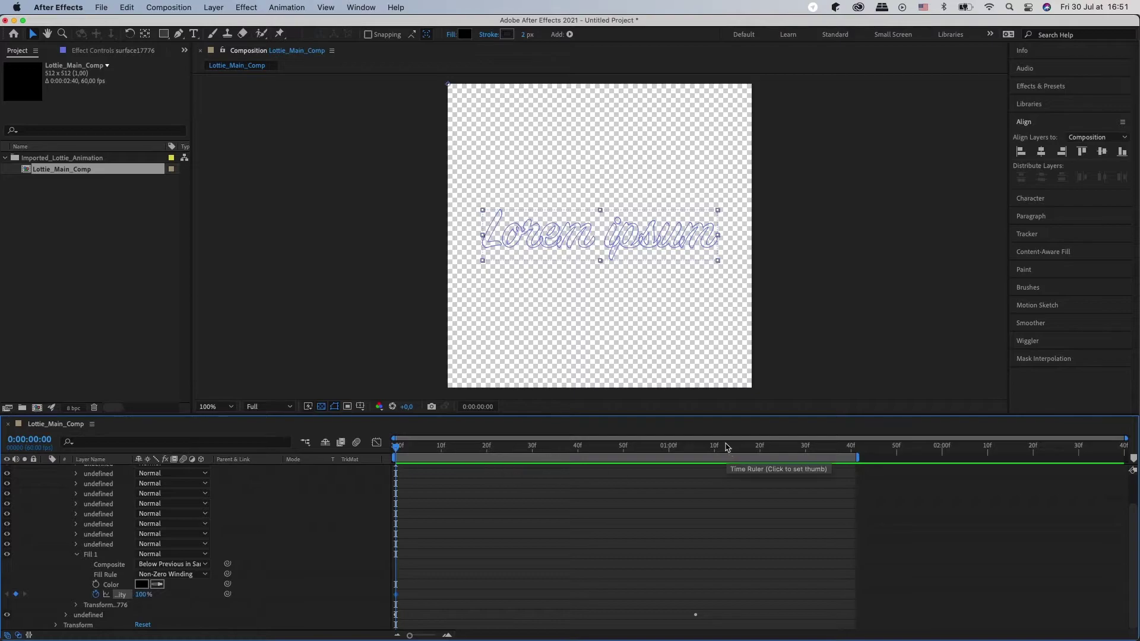
drag(728, 448, 699, 445)
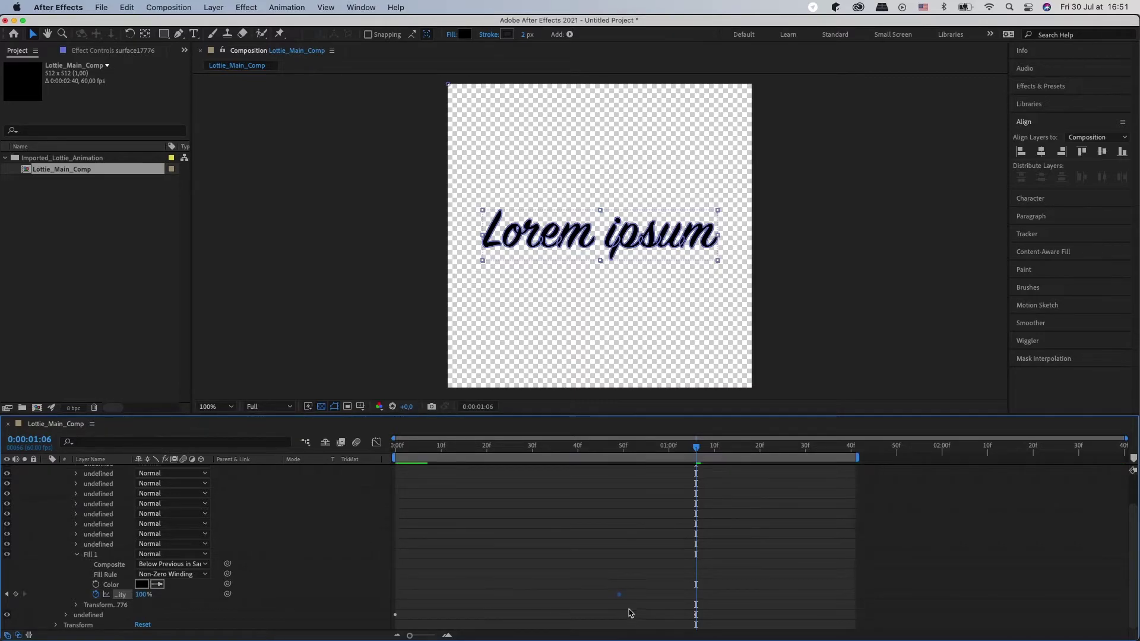
drag(397, 594, 682, 596)
drag(727, 449, 797, 448)
click(14, 595)
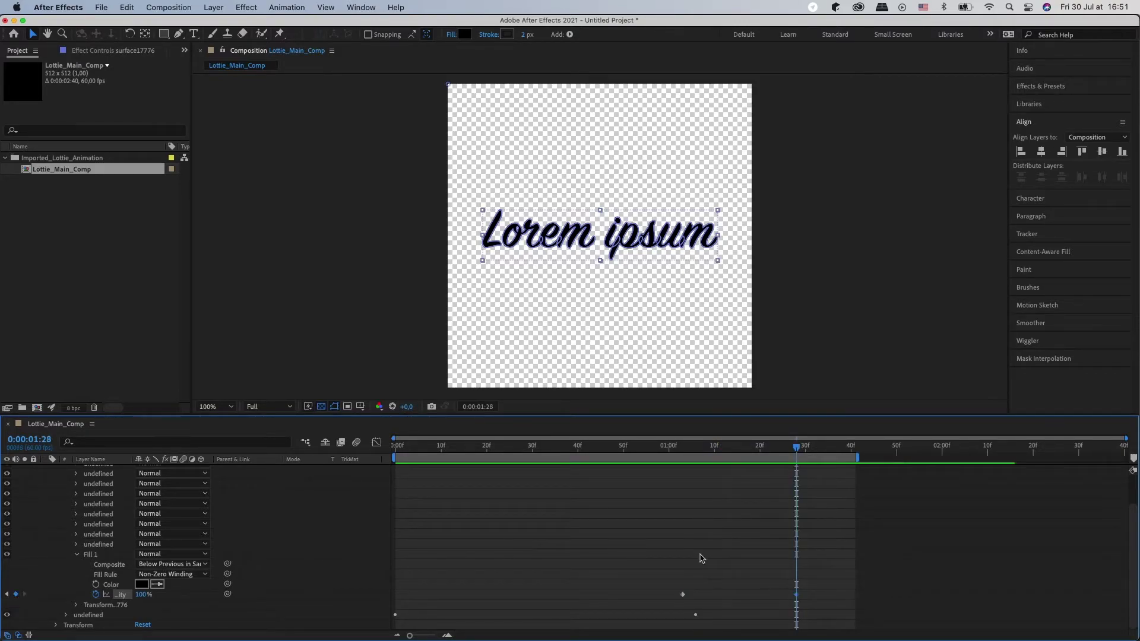
click(683, 447)
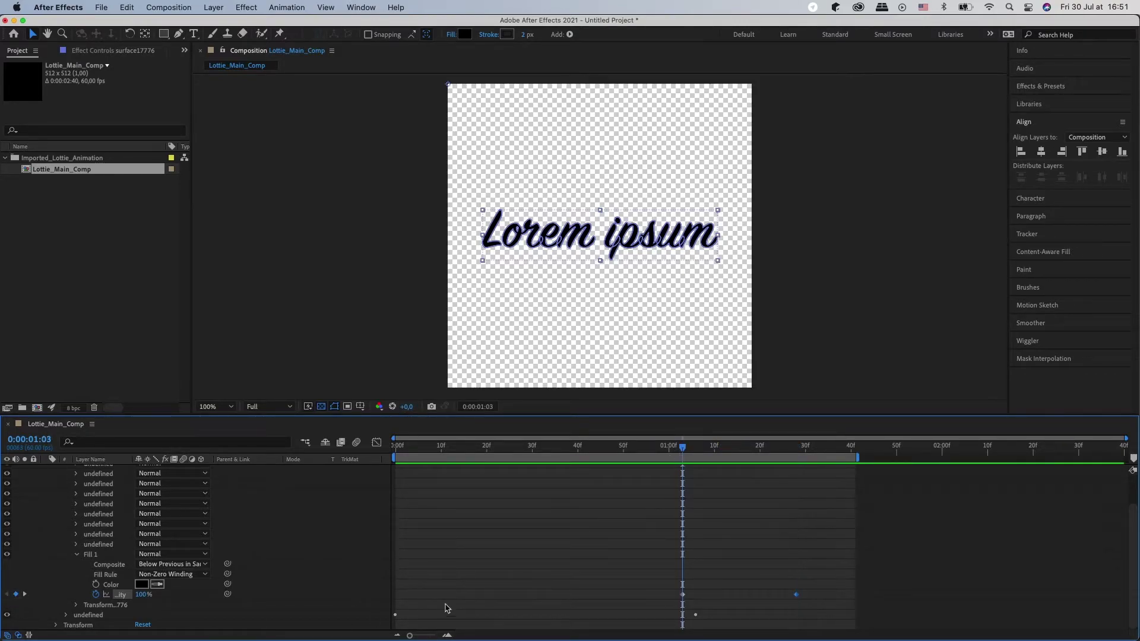
text(0)
key(Return)
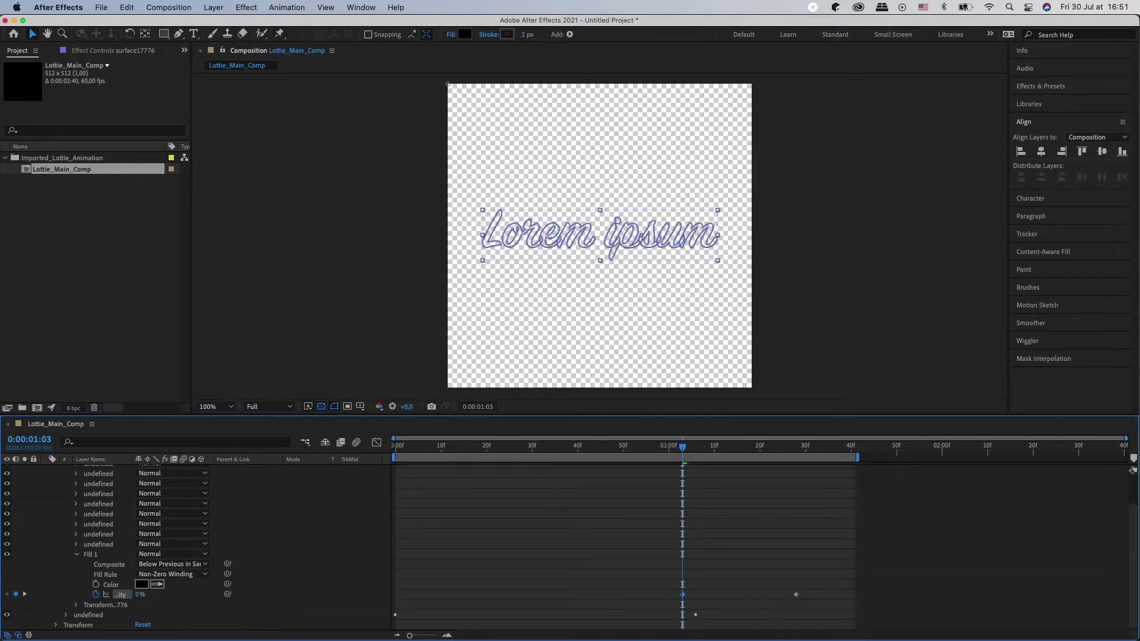
click(795, 445)
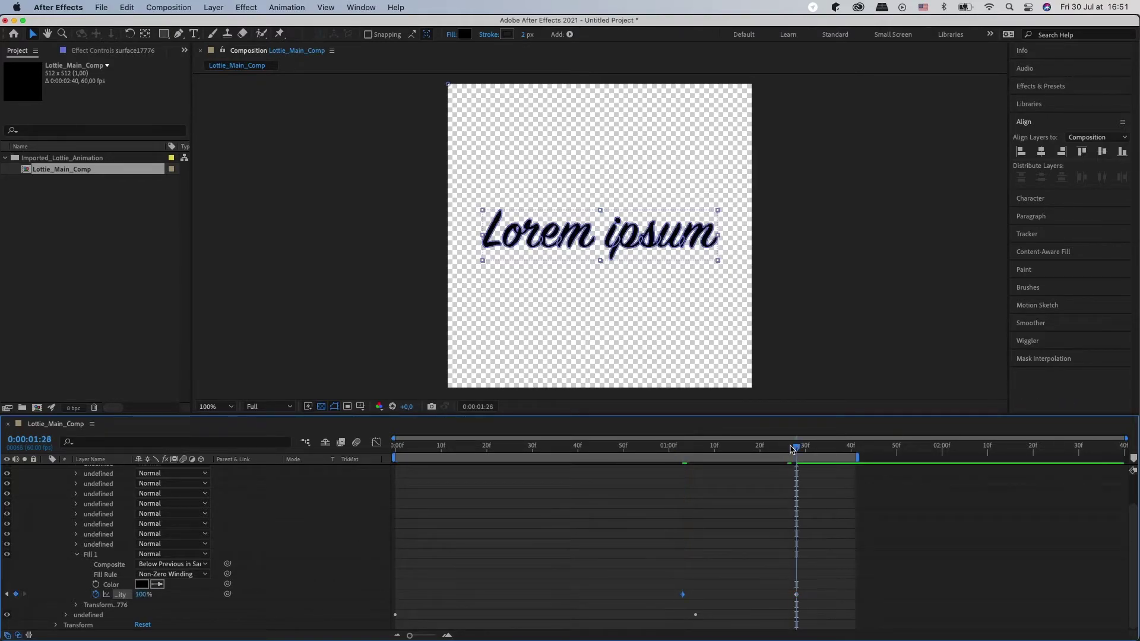
drag(792, 448, 742, 445)
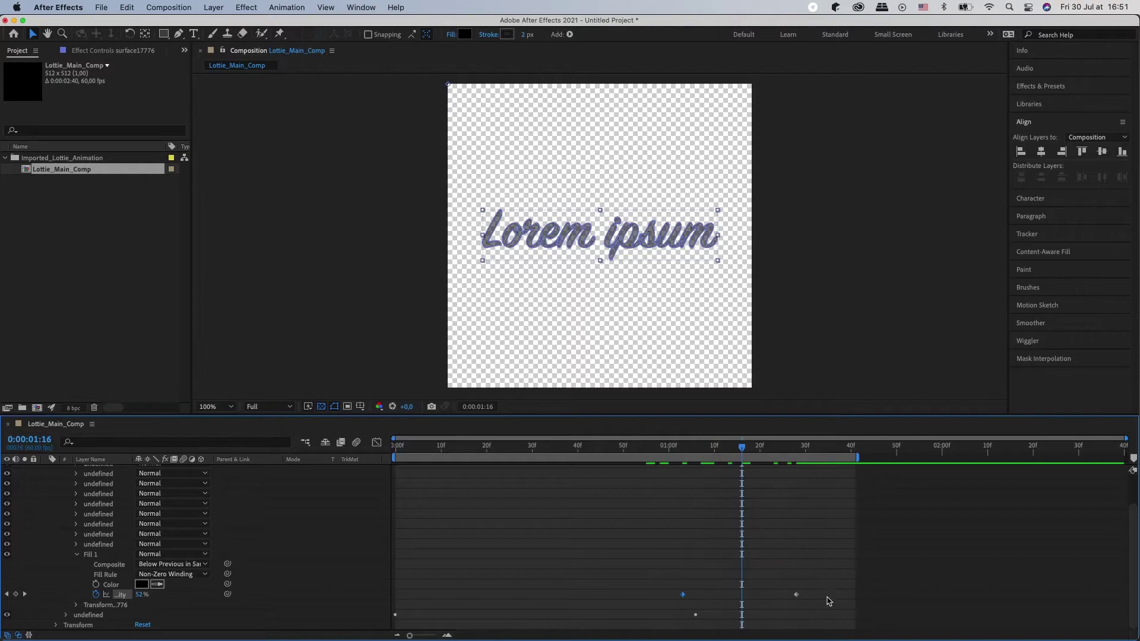
drag(827, 596, 652, 586)
Show only animated properties, preview the animation, and scrub back to about frame 50
click(934, 583)
key(u)
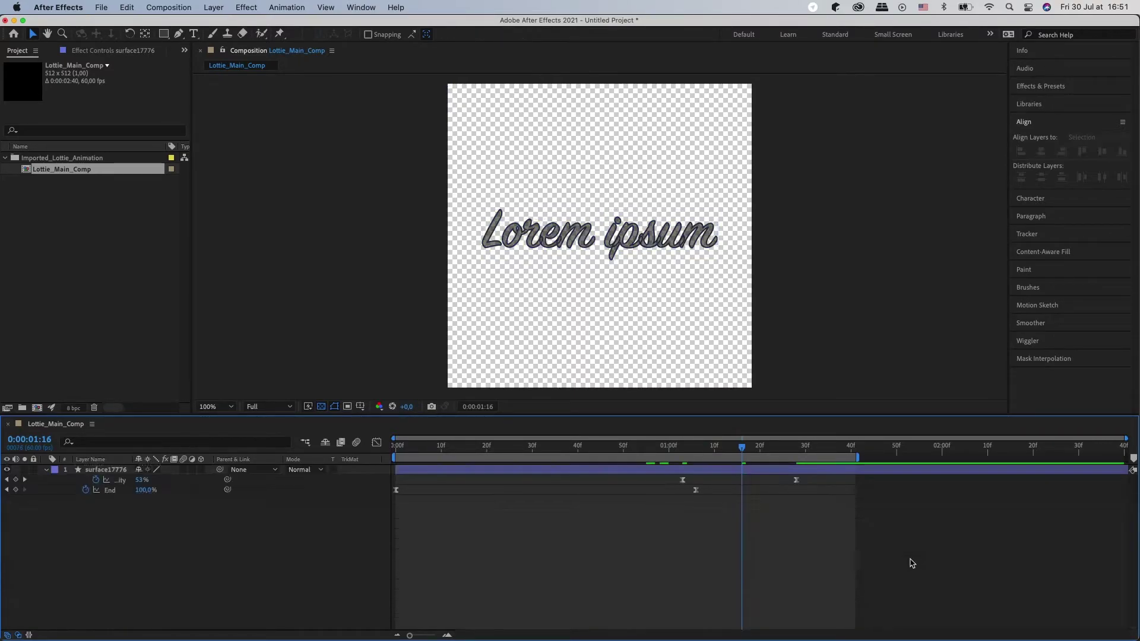
key(Home)
key(space)
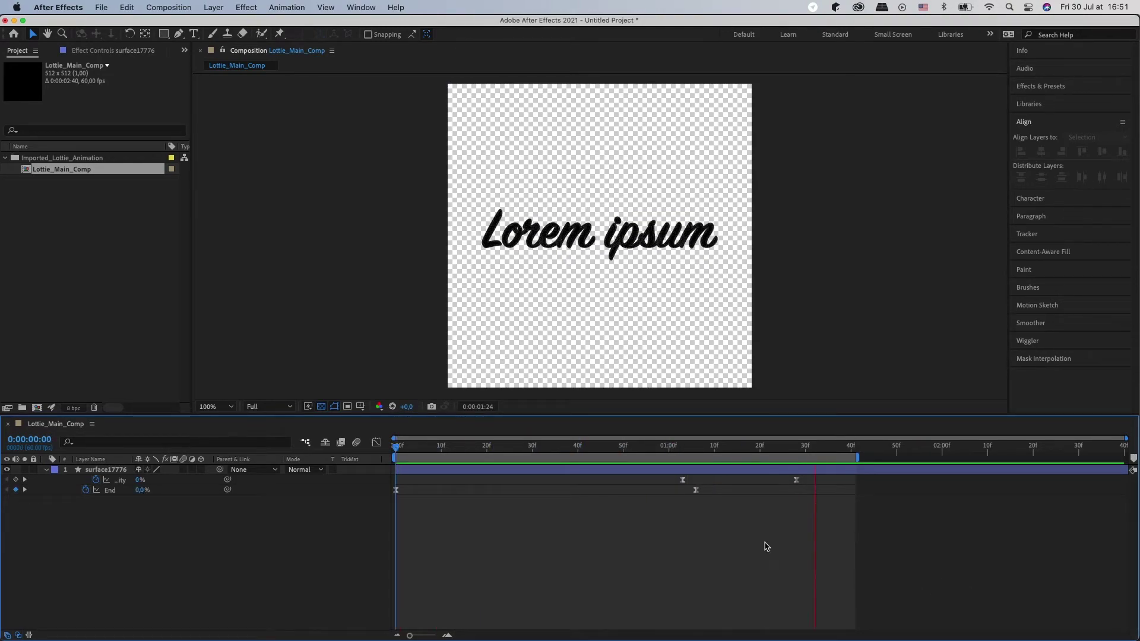
key(space)
drag(645, 449, 646, 452)
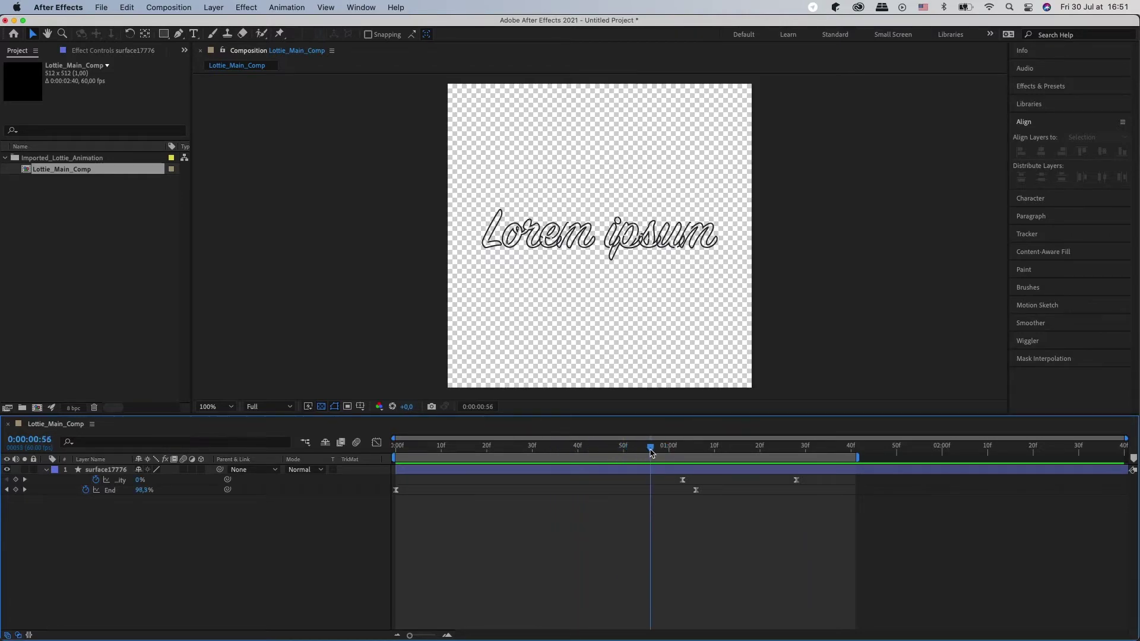
drag(646, 452, 622, 450)
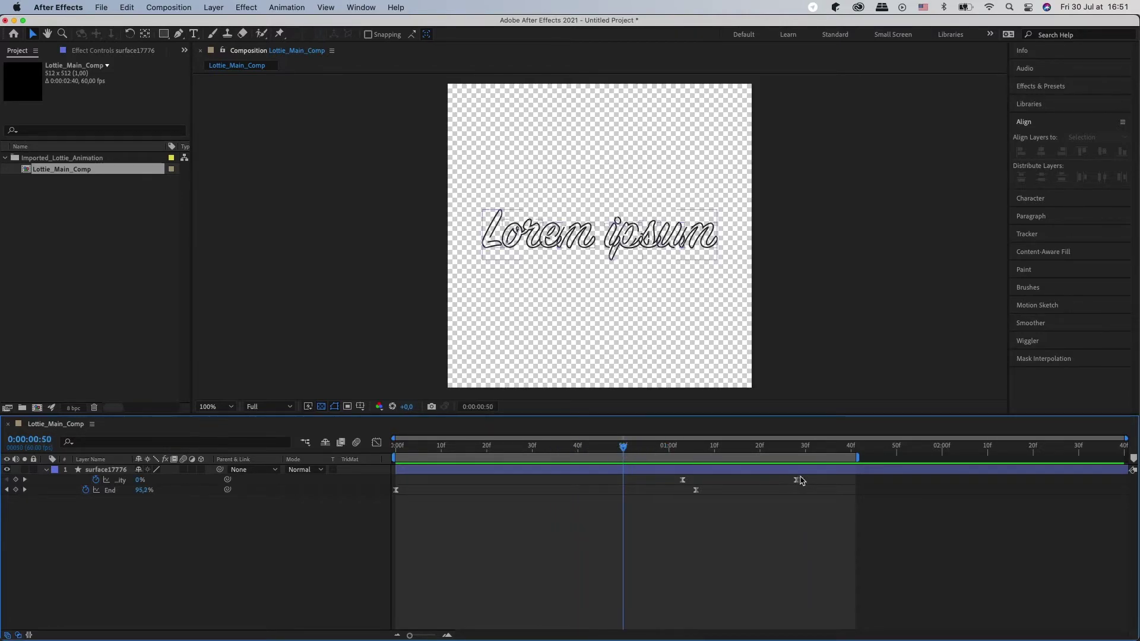
Drag the fill opacity keyframes earlier to start around frame 40, then preview
drag(802, 475, 657, 486)
drag(800, 474, 631, 486)
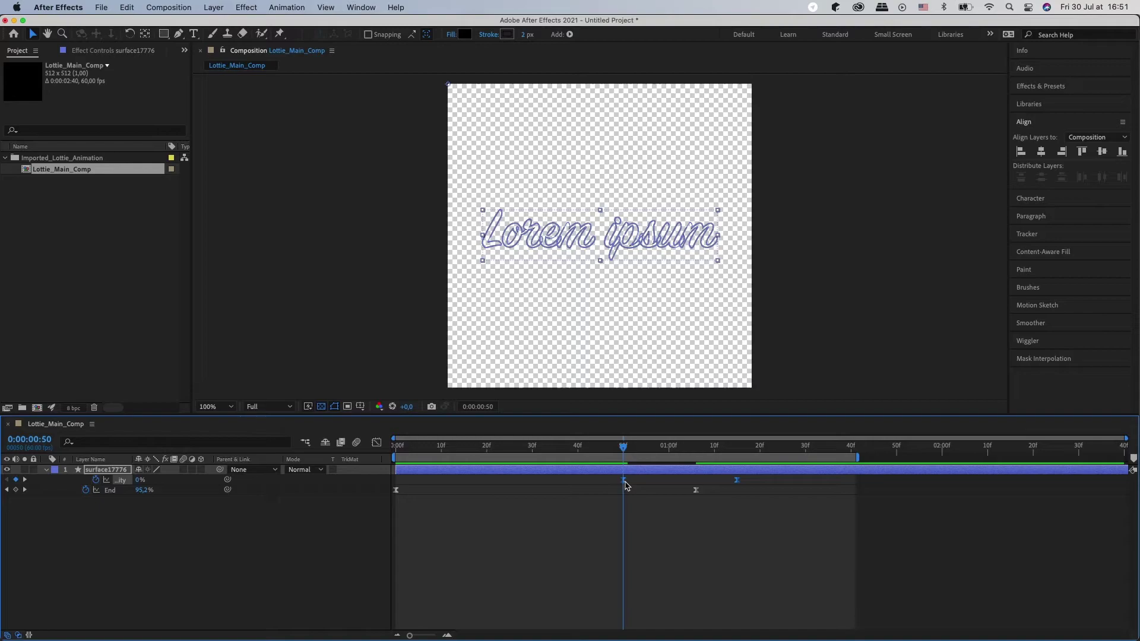
key(Home)
key(space)
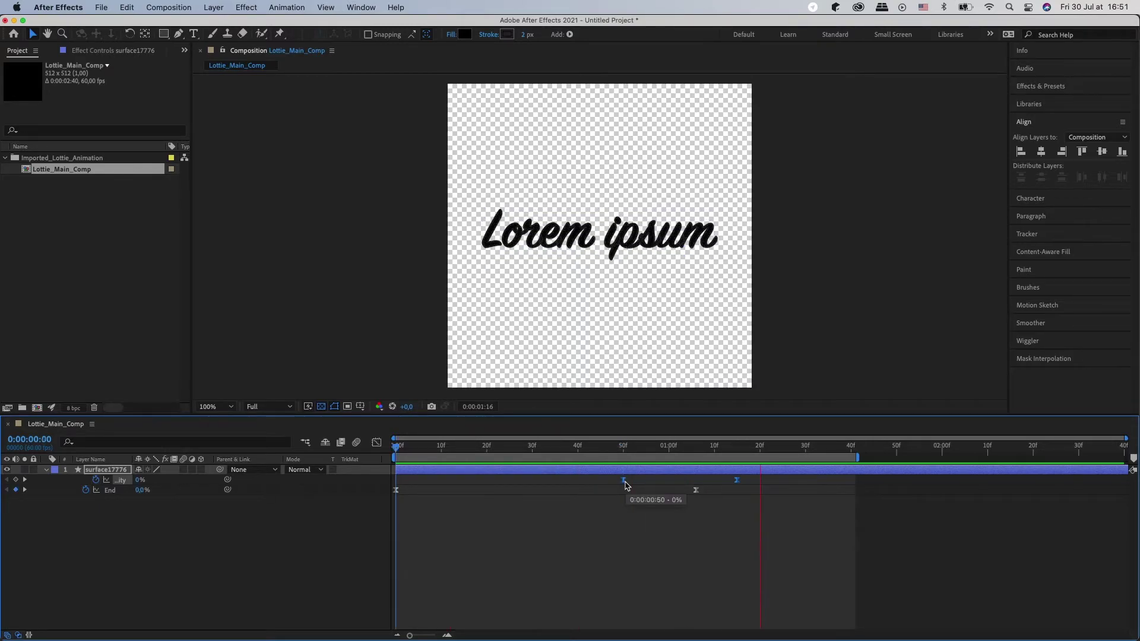
key(space)
drag(576, 449, 583, 450)
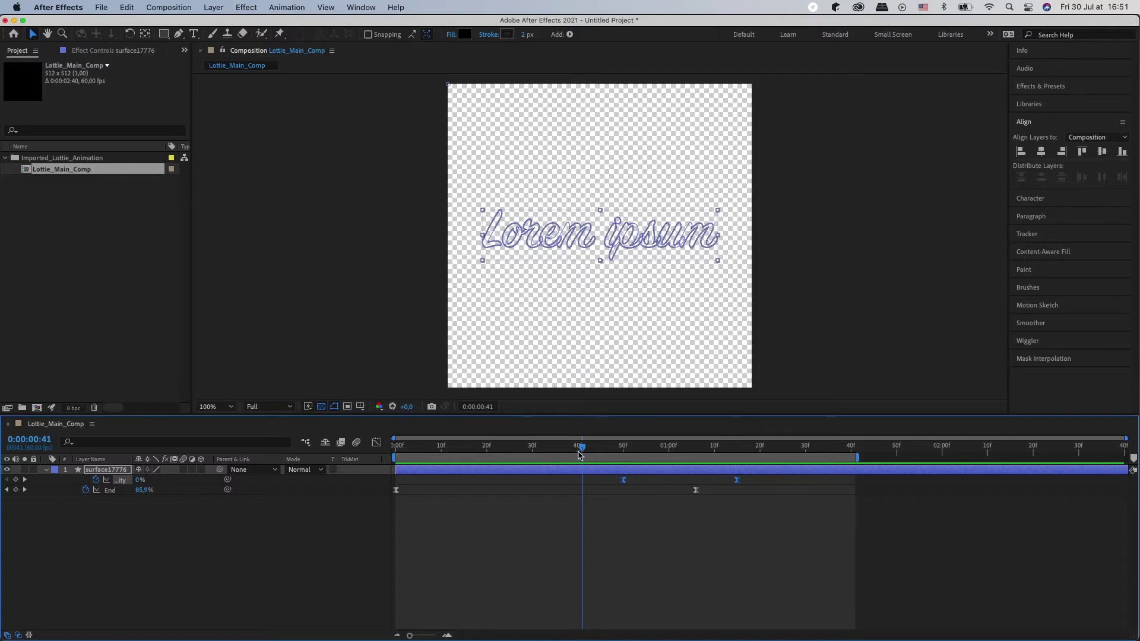
mouse_move(579, 454)
mouse_down()
mouse_move(606, 482)
mouse_move(579, 481)
mouse_up()
Shift the fill opacity keyframes left so the fade-in starts at frame 35
key(Home)
key(space)
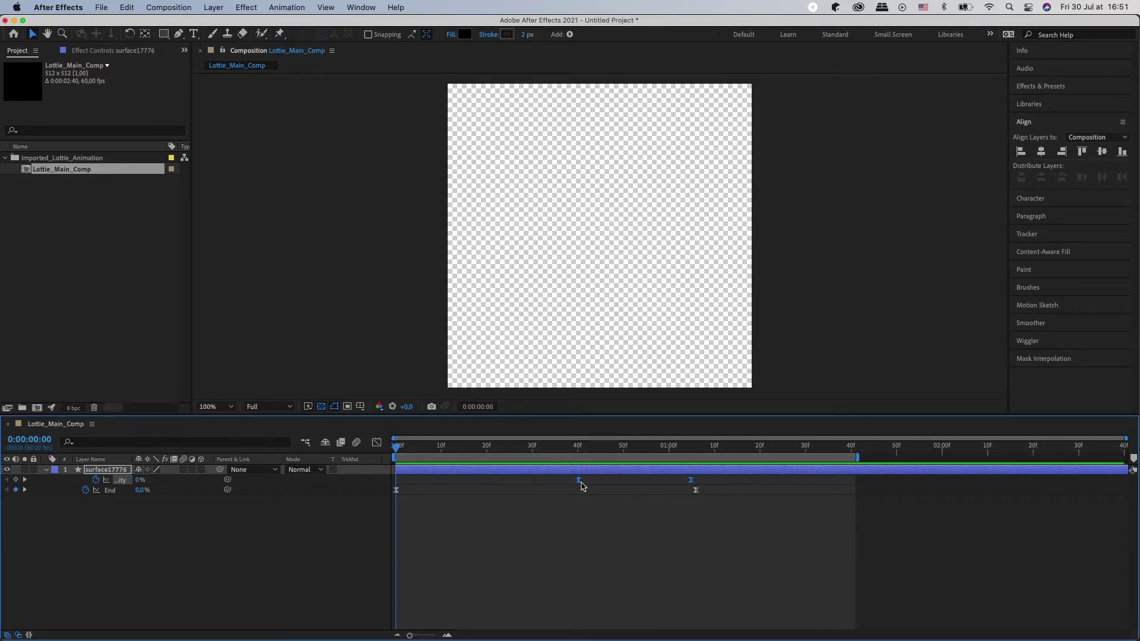
key(space)
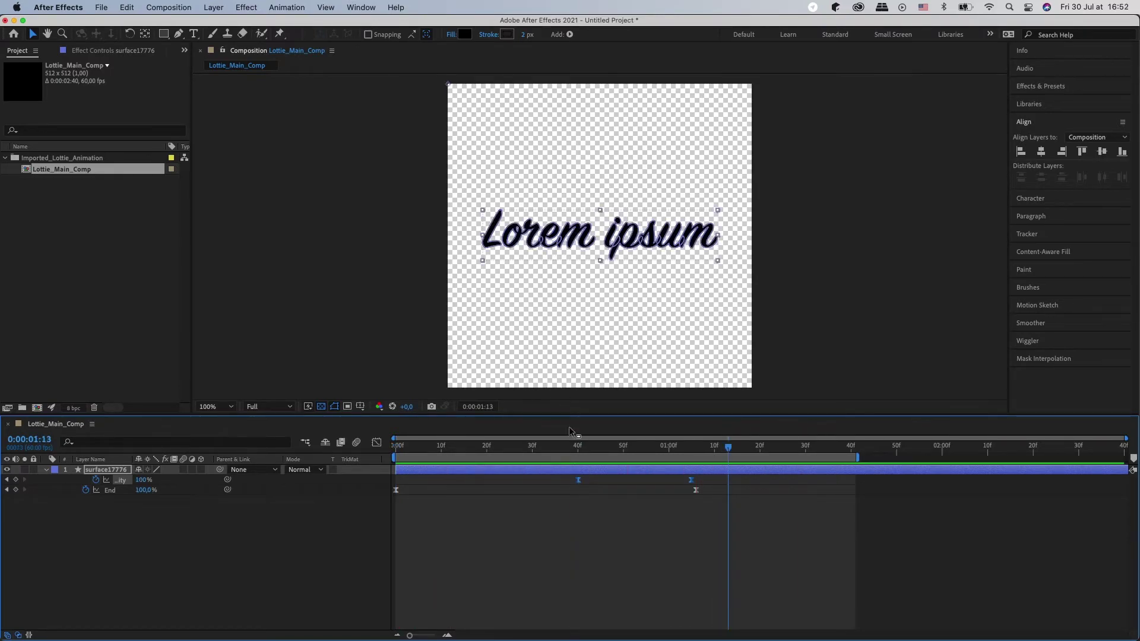
drag(576, 449, 553, 450)
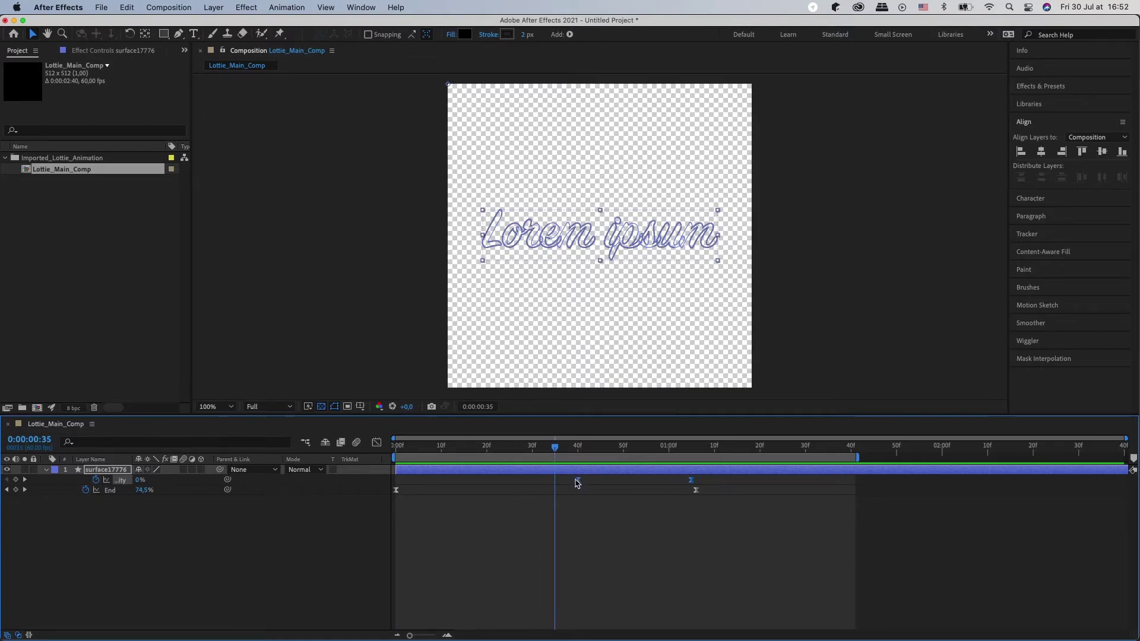
drag(576, 482, 561, 484)
Replay the revised animation several times, finishing on the composition's last frame
key(space)
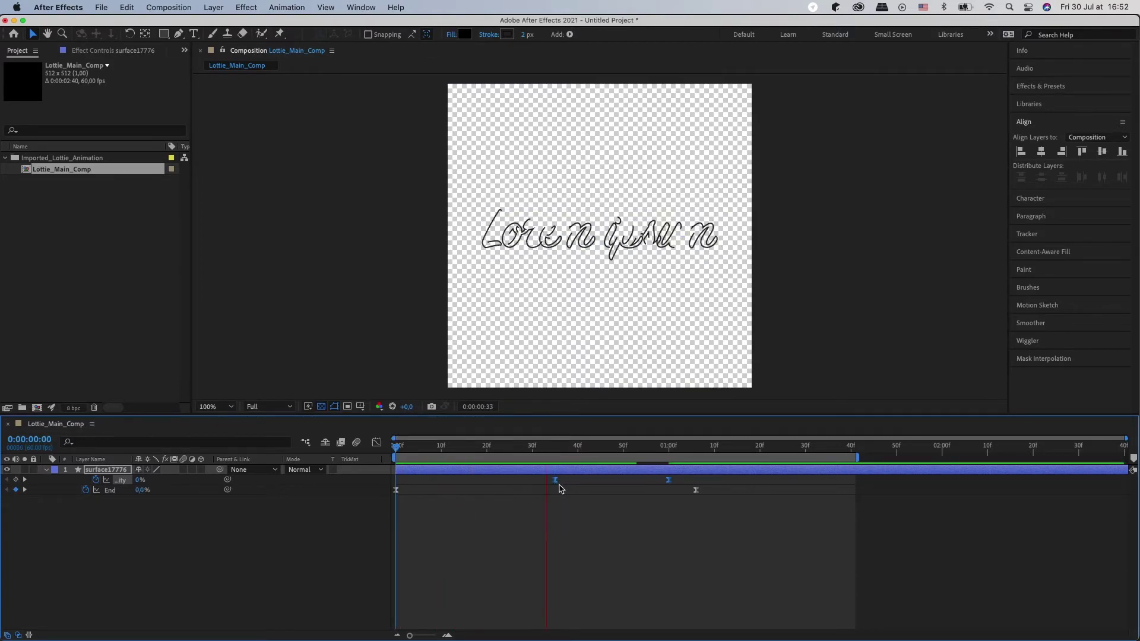
key(space)
key(Home)
key(space)
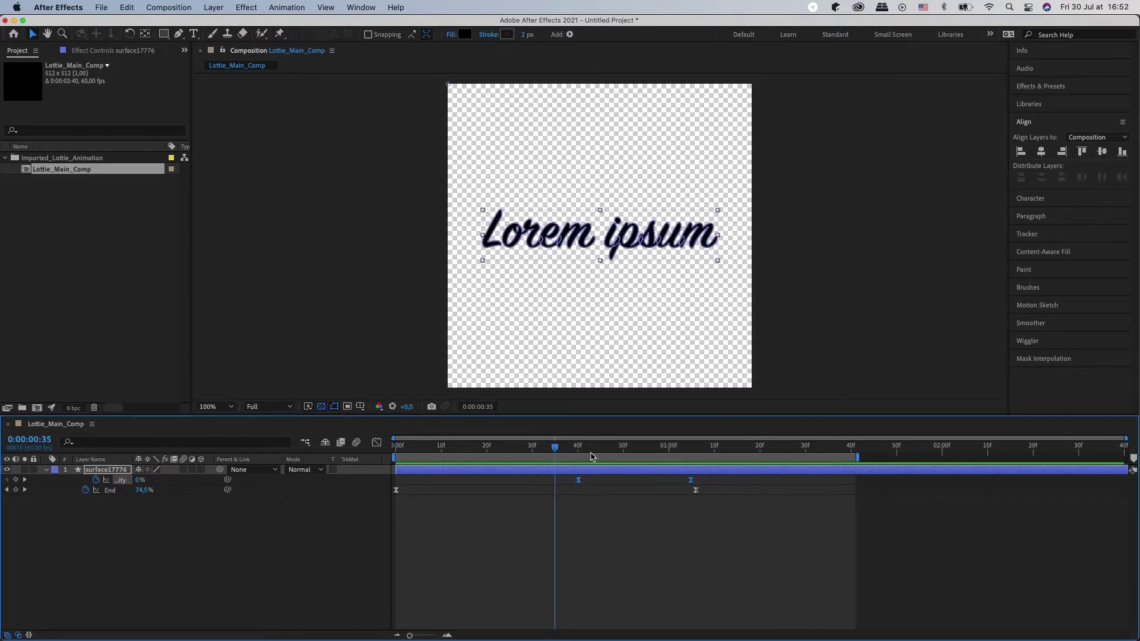
key(Home)
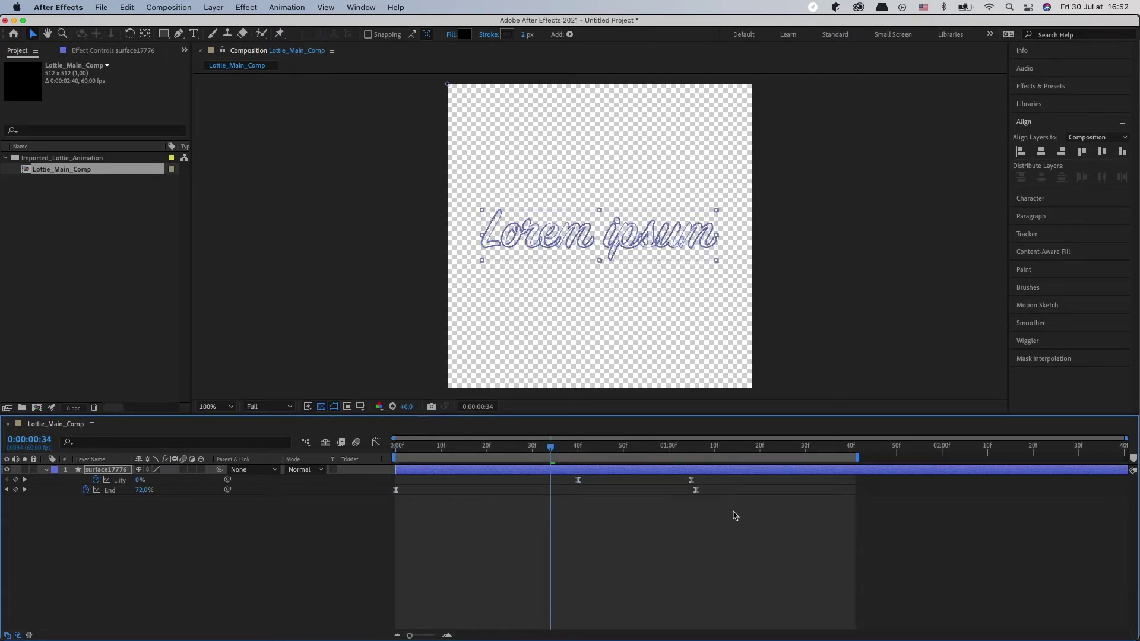
key(space)
key(space)
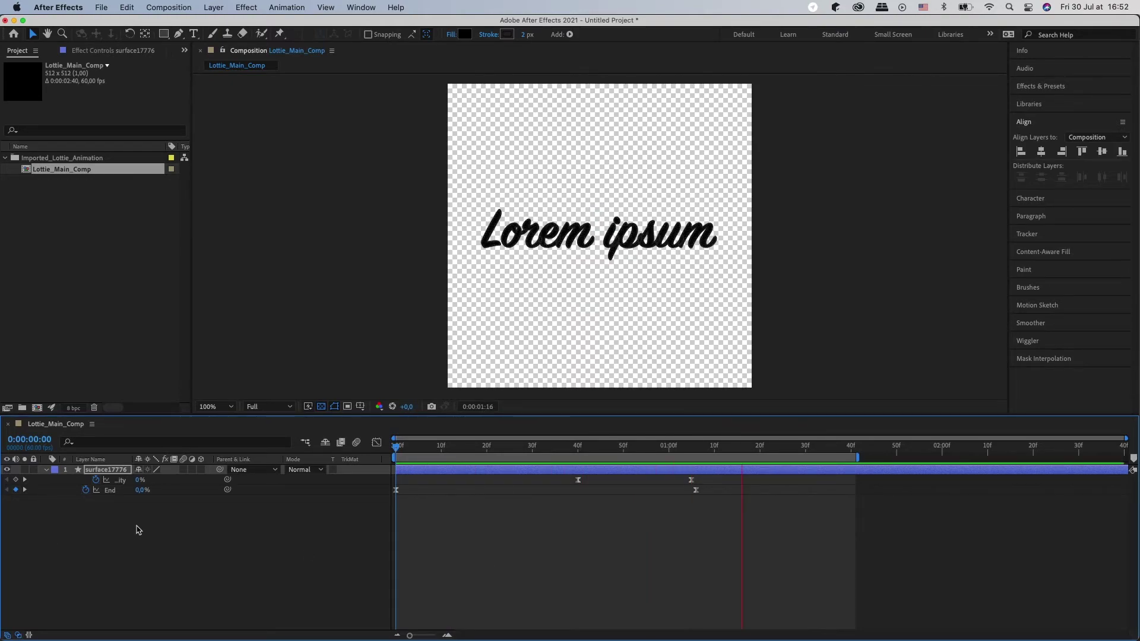
key(space)
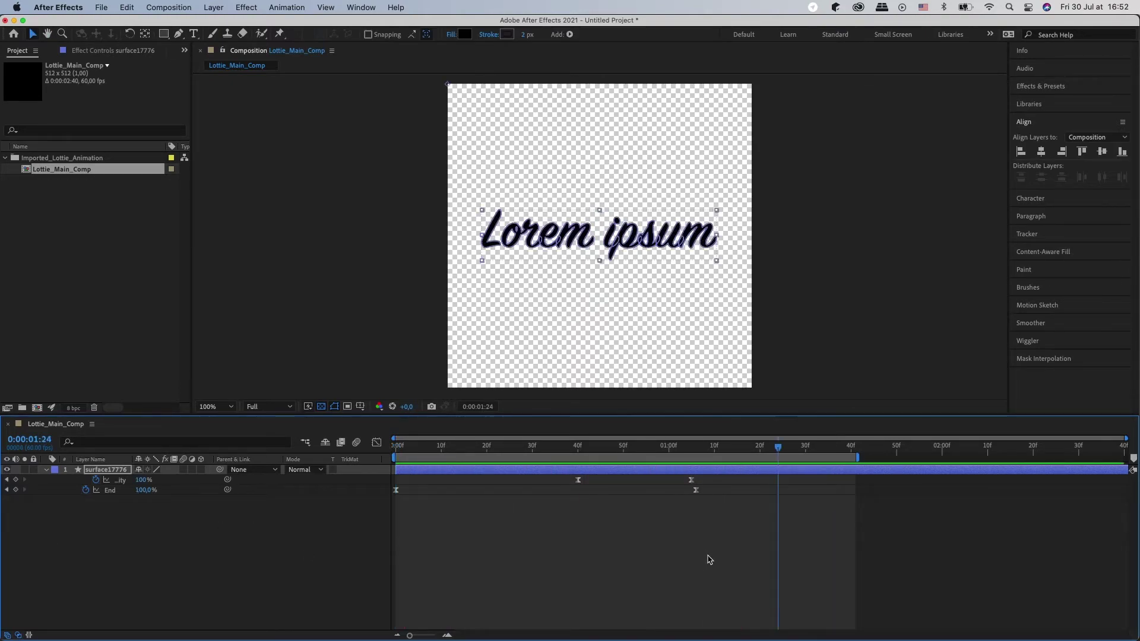
key(space)
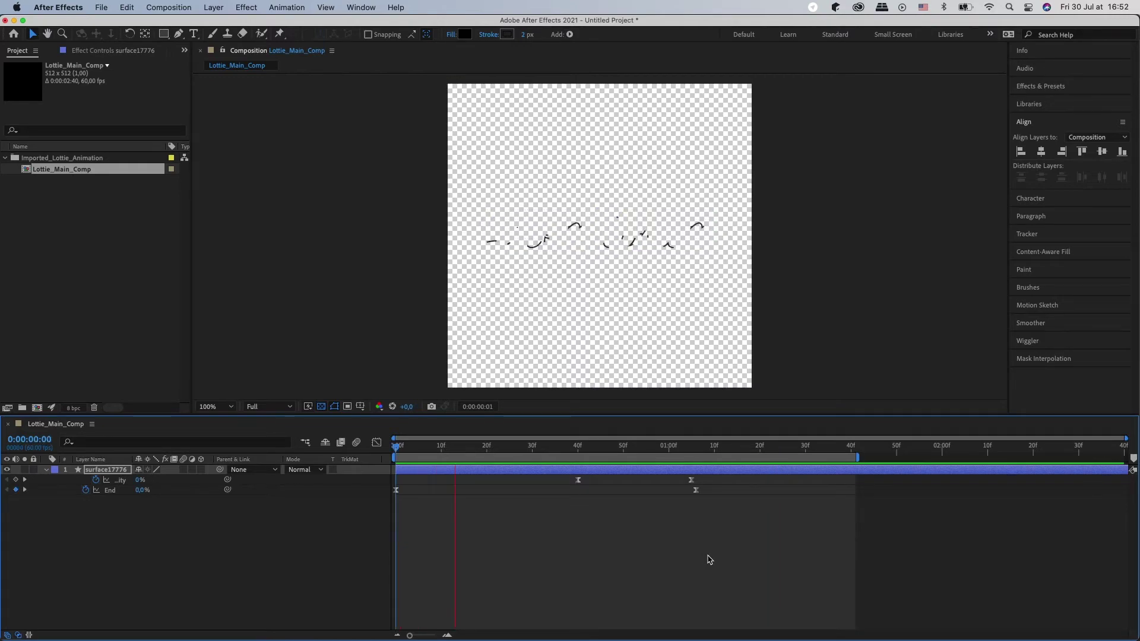
key(space)
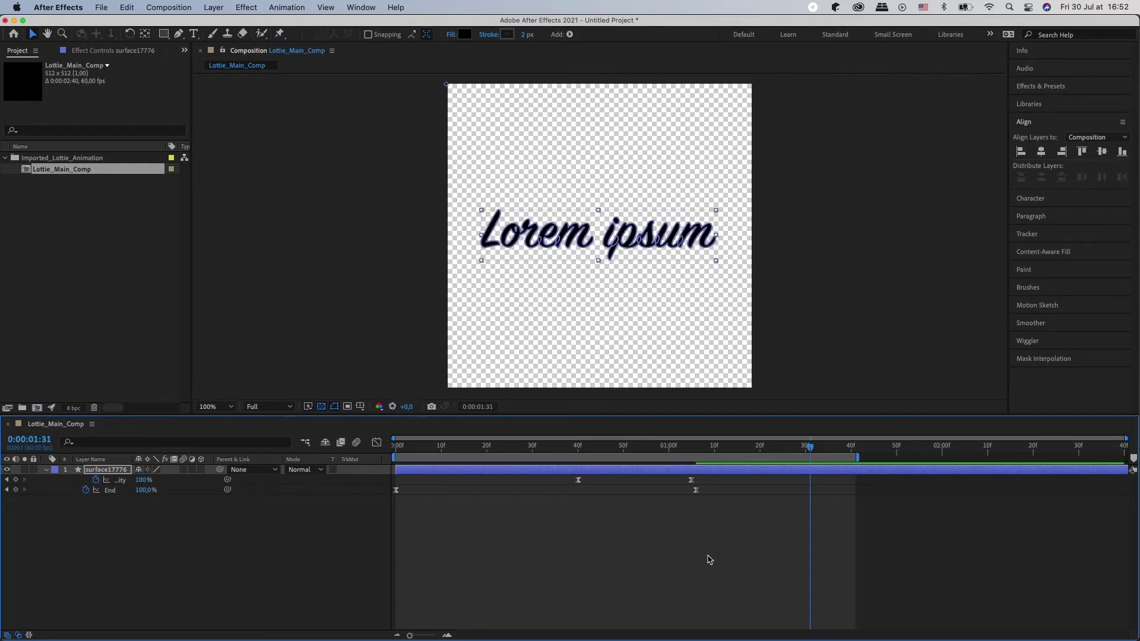
key(End)
Launch LottieFiles from Window > Extensions and preview Lottie_Main_Comp on a white background
click(864, 570)
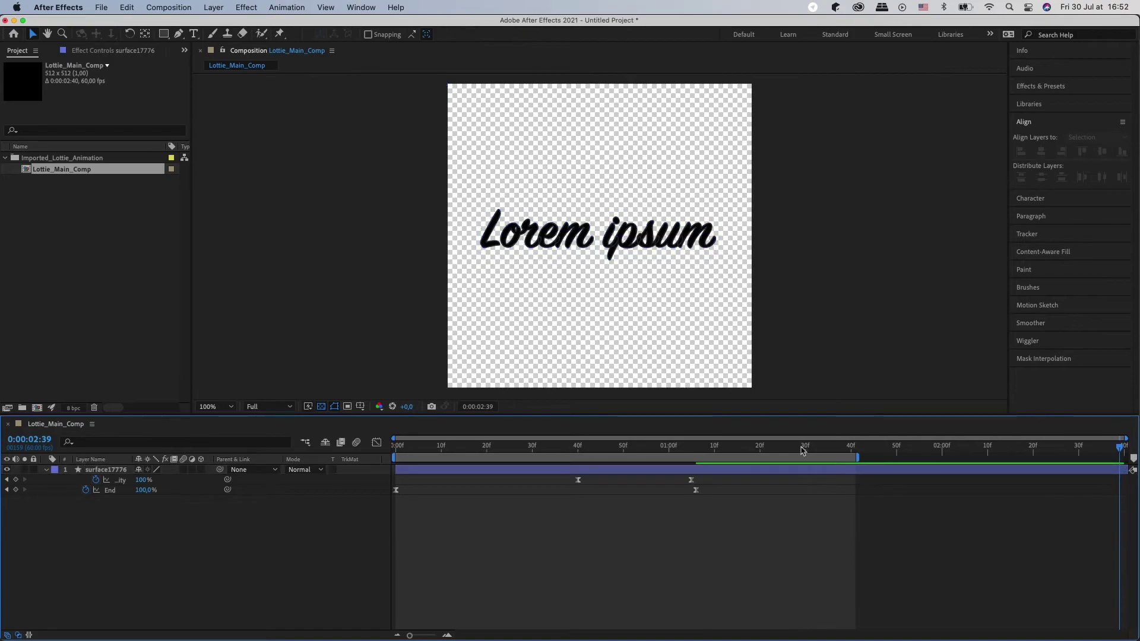
click(367, 13)
mouse_move(366, 77)
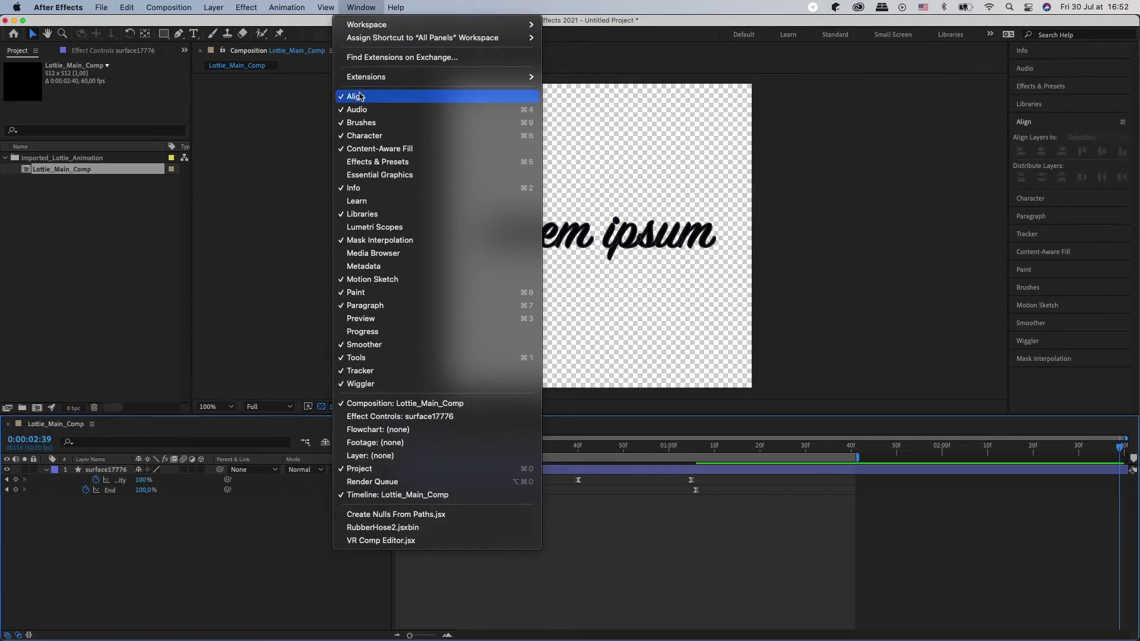
click(606, 102)
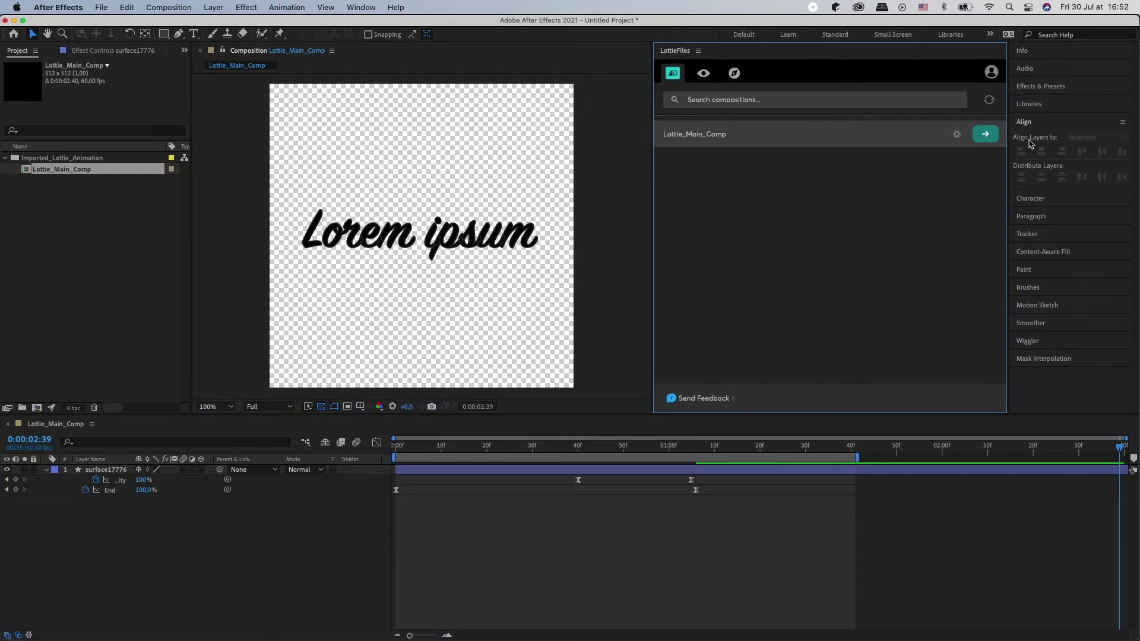
click(984, 134)
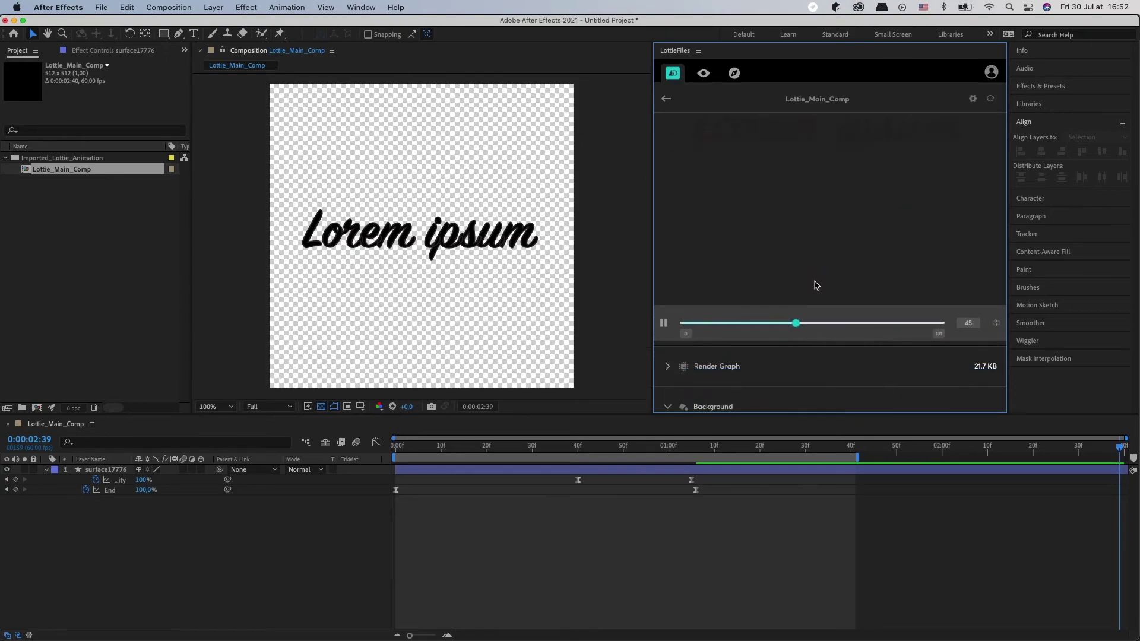
click(703, 365)
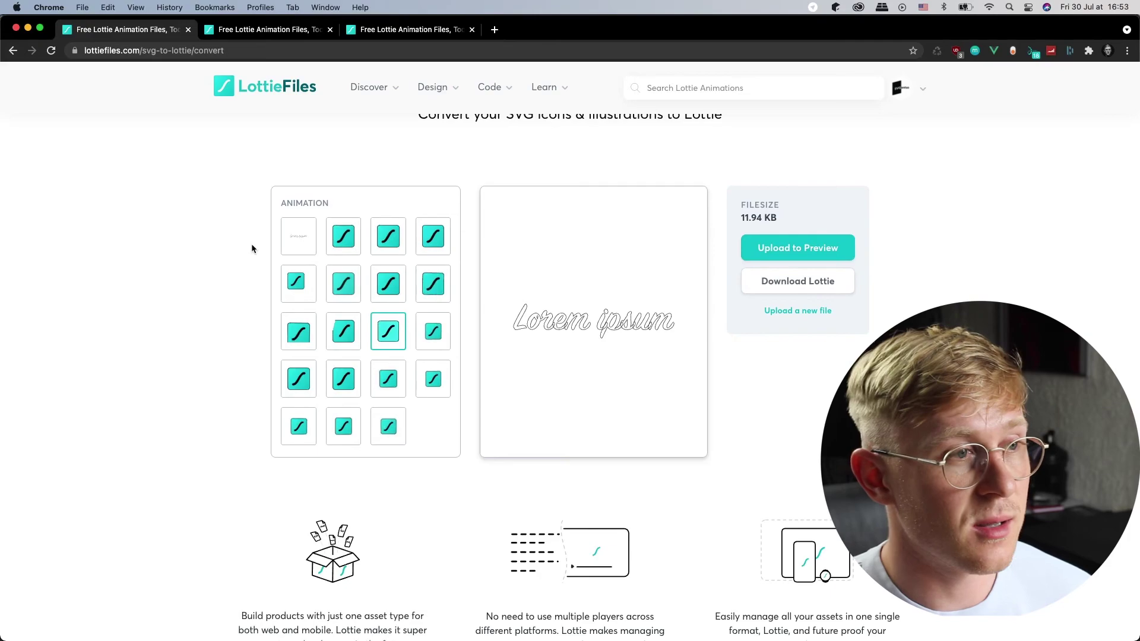
scroll(252, 248, up, 3)
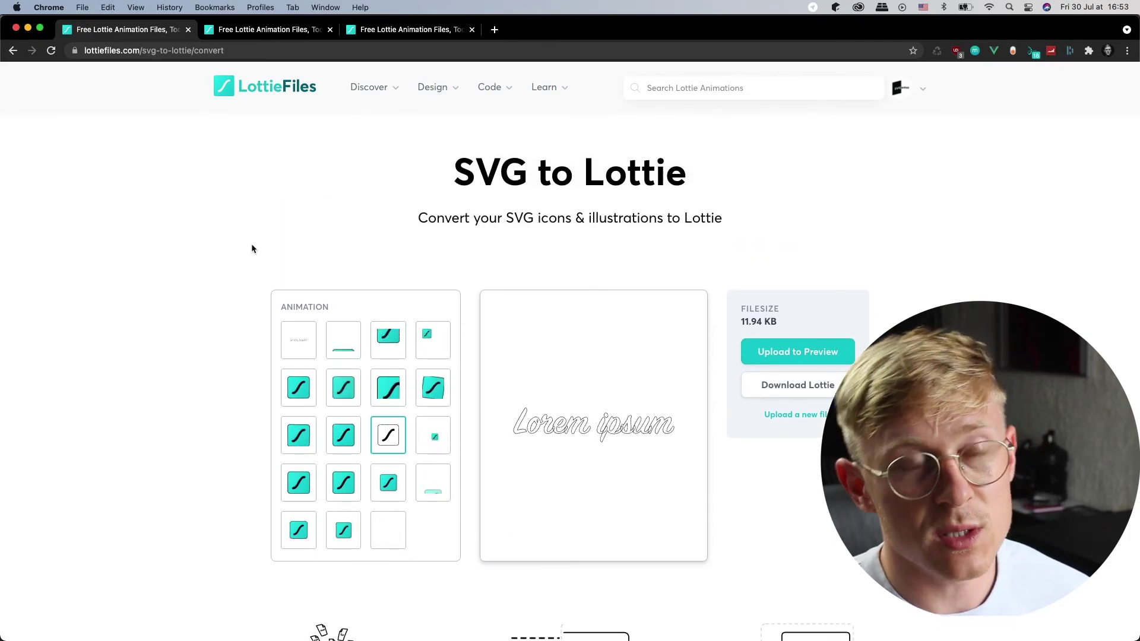